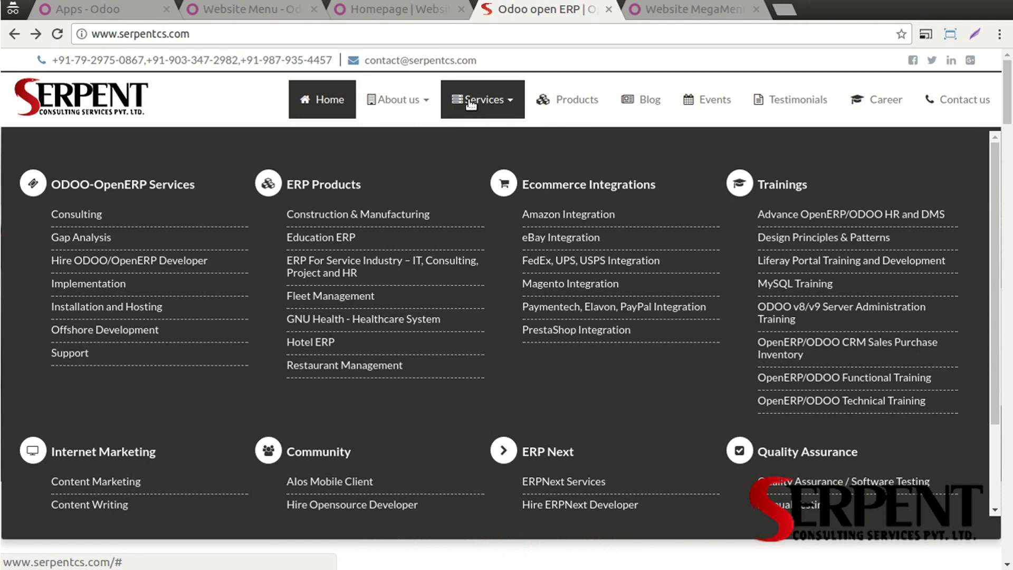
Review the Website MegaMenu app page on the Odoo store, including its configuration section and menu style examples.
left_click(635, 9)
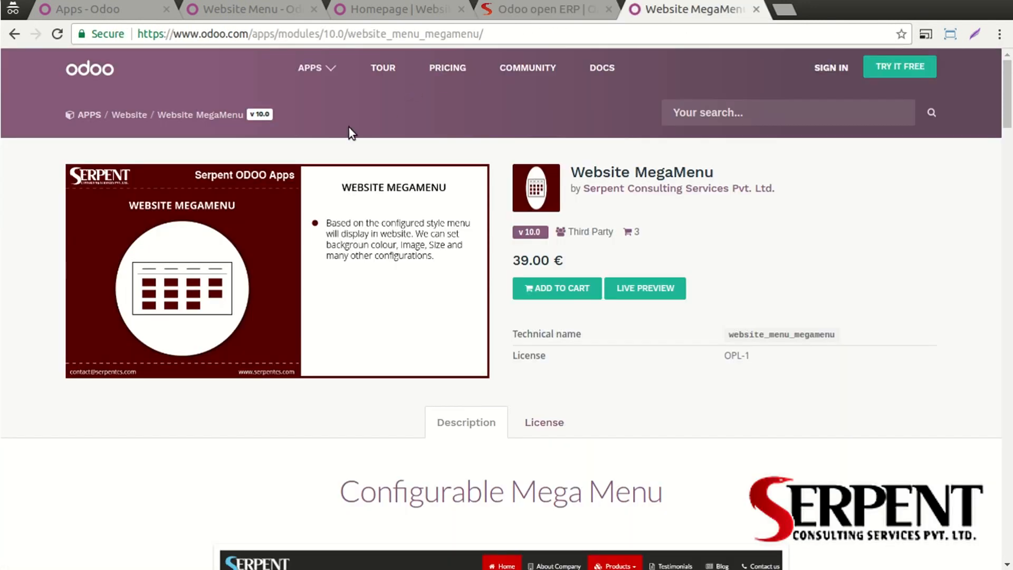
scroll(433, 238, "down", 4)
scroll(433, 264, "up", 4)
left_click_drag(567, 260, 508, 261)
scroll(409, 297, "down", 9)
scroll(408, 297, "down", 20)
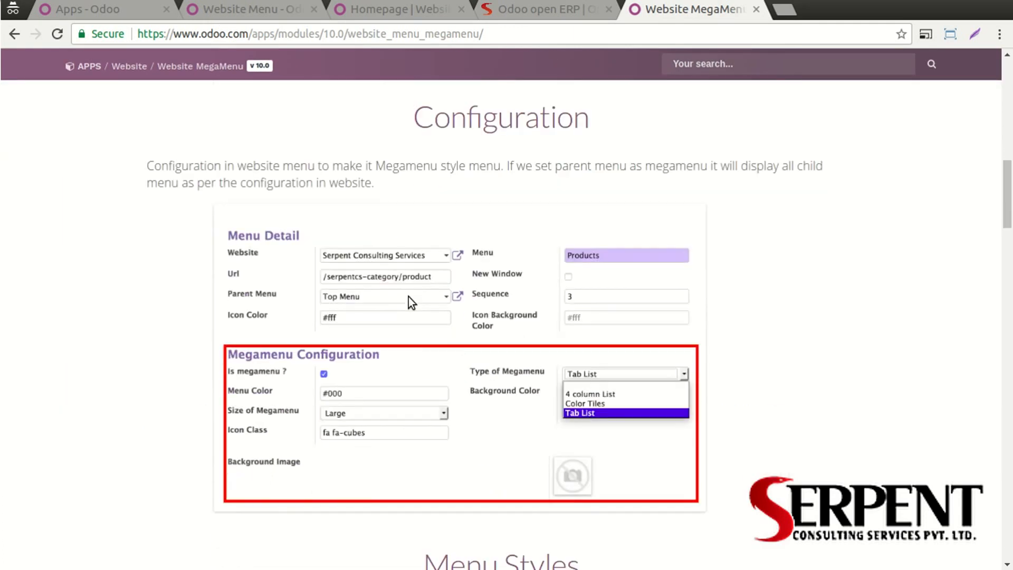
scroll(407, 297, "down", 10)
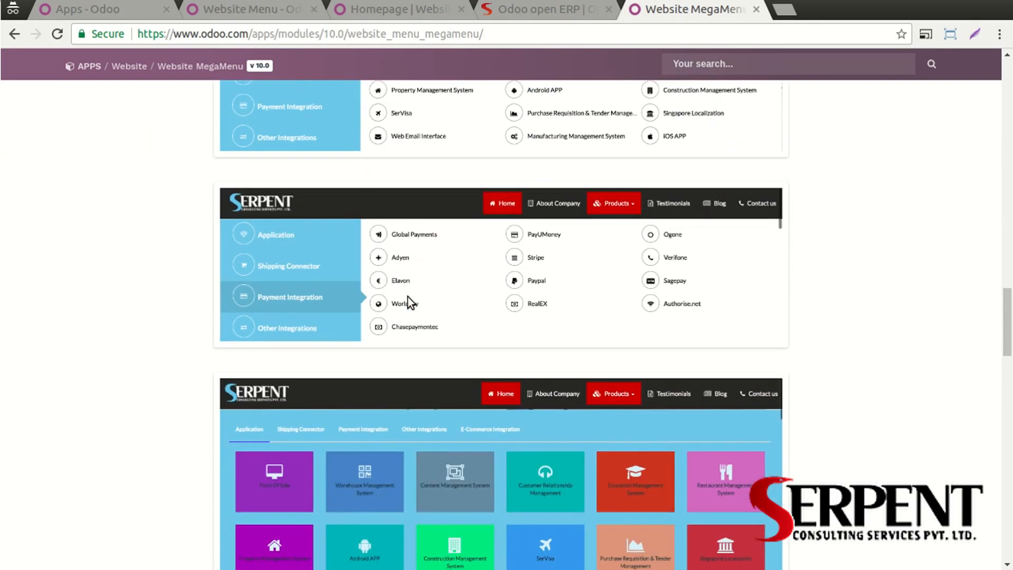
scroll(407, 297, "down", 5)
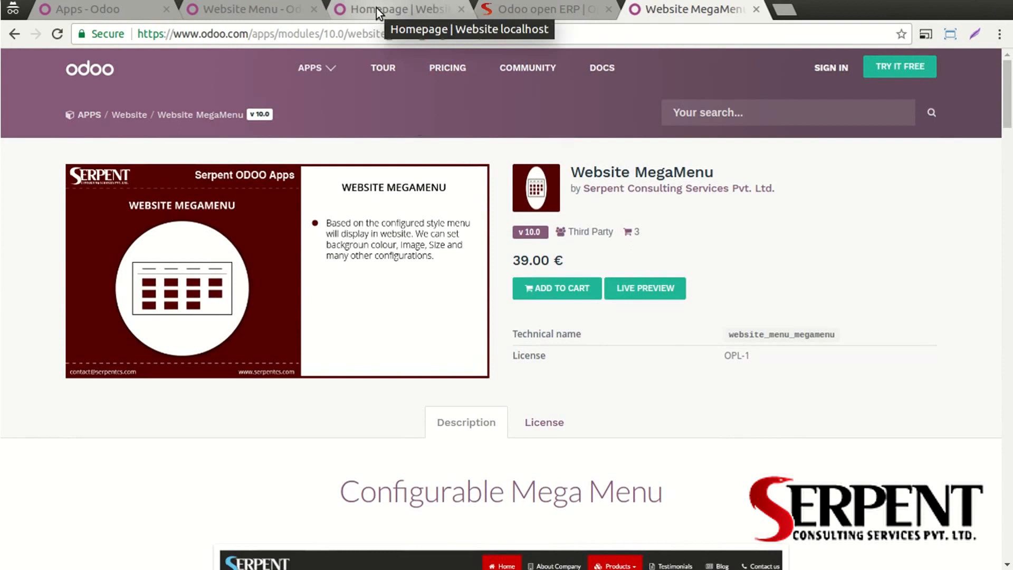
Open the Website Megamenu module in the local Odoo apps and review its technical data and installed features.
left_click(376, 8)
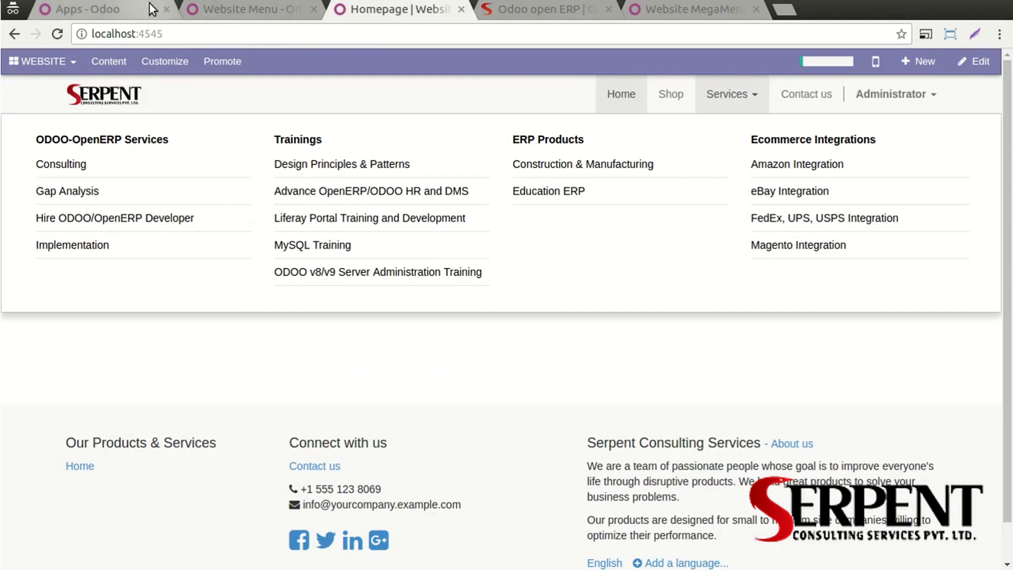
left_click(222, 9)
left_click(115, 8)
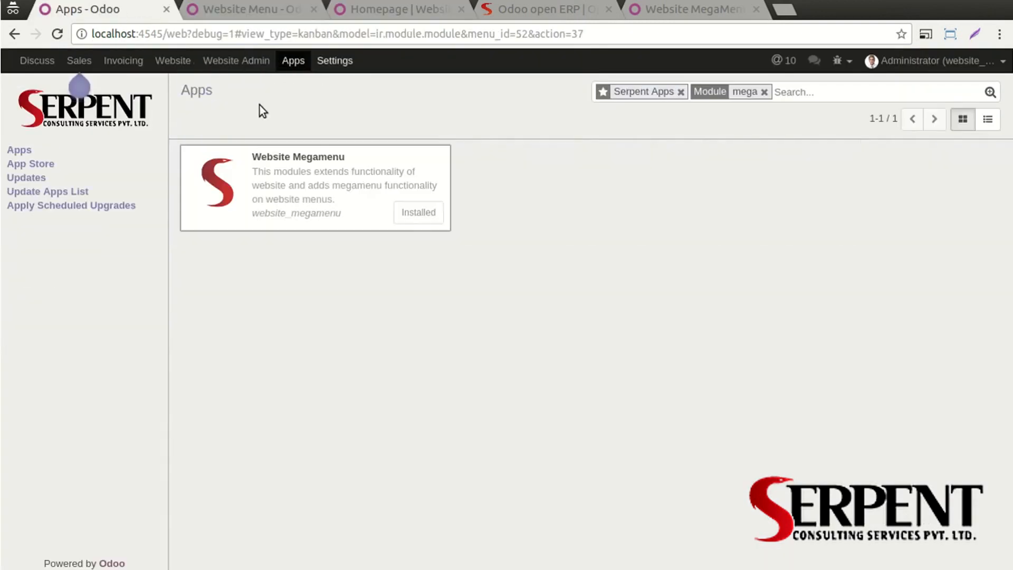
left_click(357, 201)
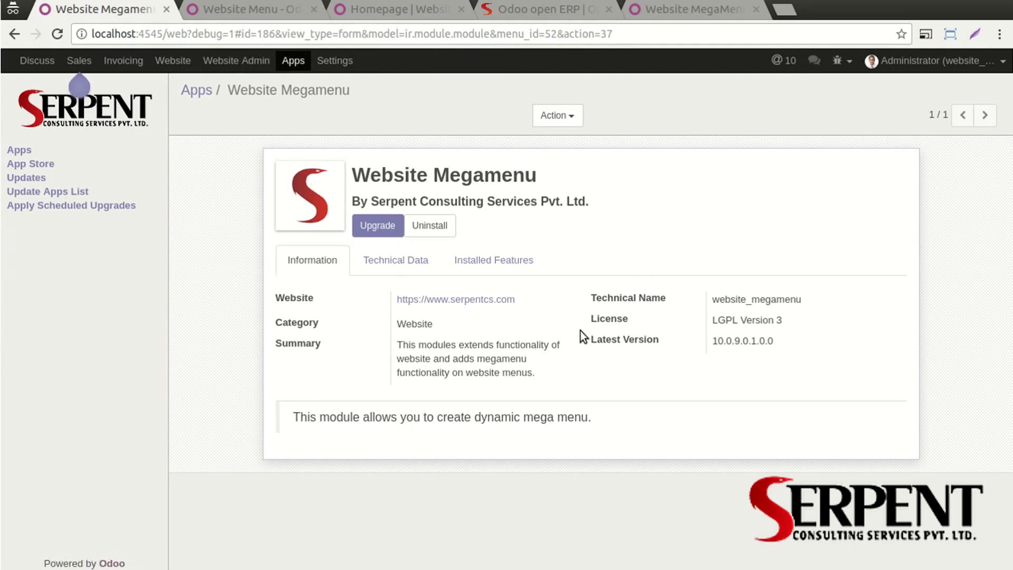
left_click(421, 260)
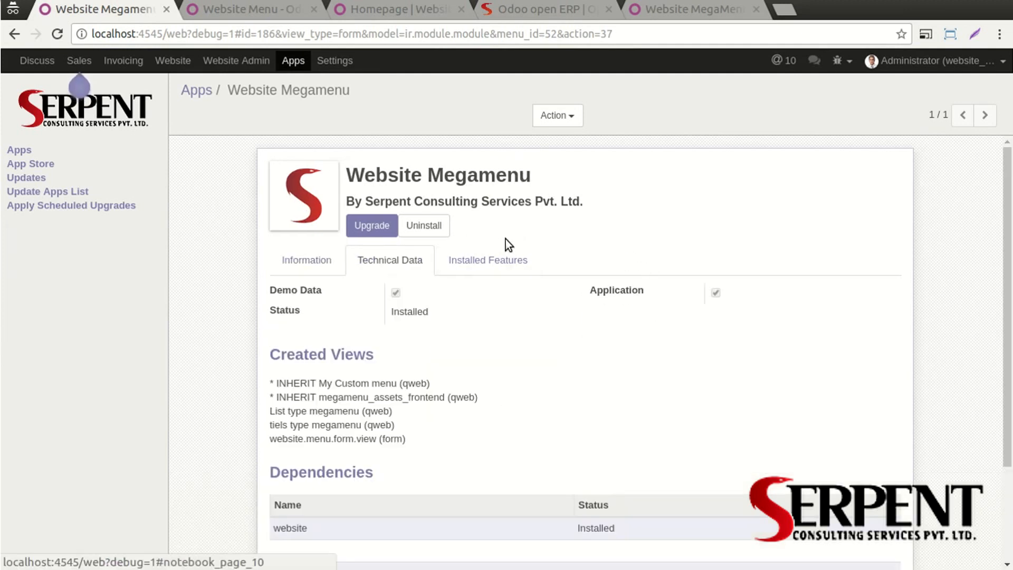
left_click(481, 262)
left_click(414, 265)
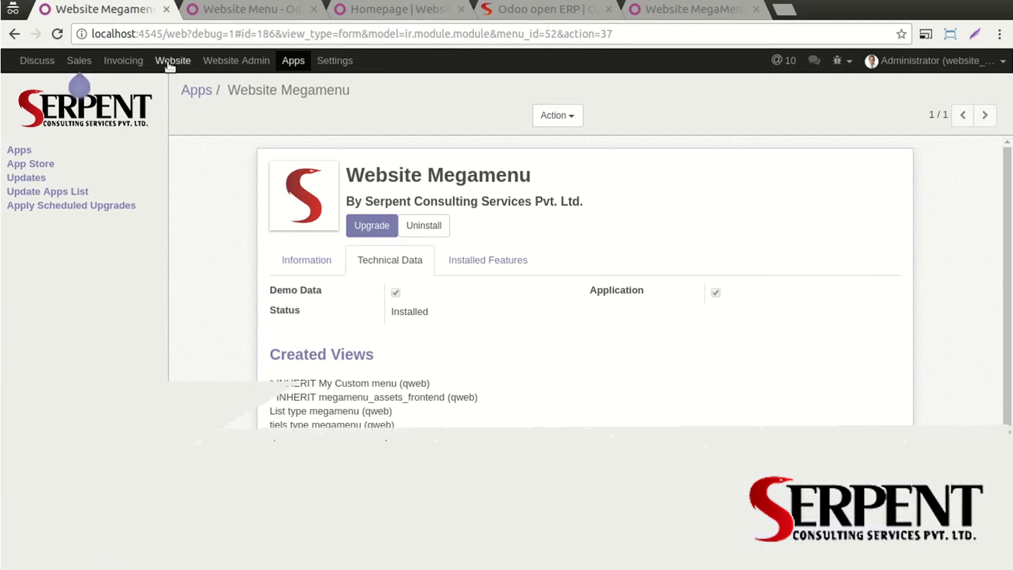
Open the website menu configuration list from the Website Admin settings.
left_click(225, 63)
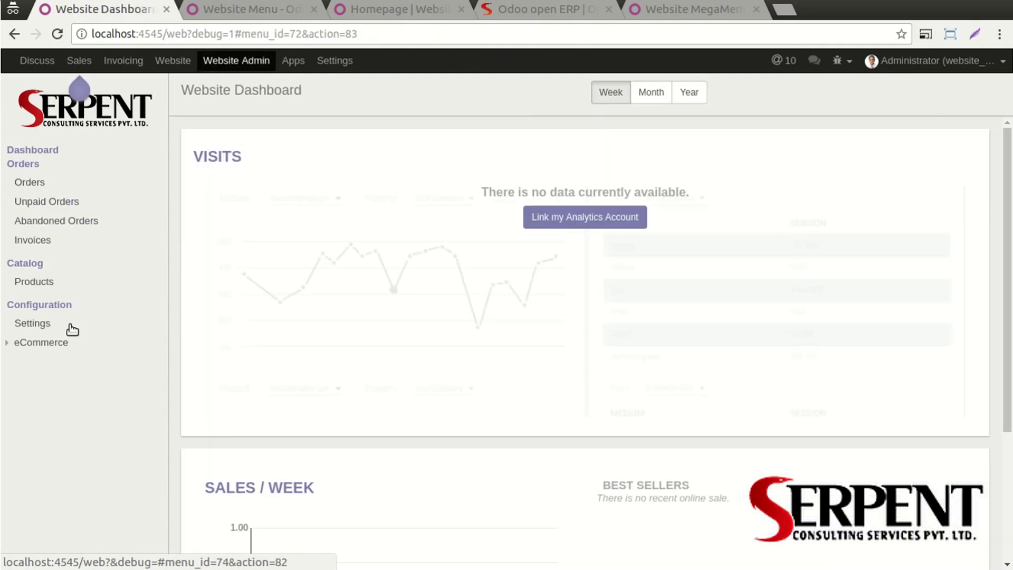
left_click(50, 324)
scroll(459, 253, "down", 15)
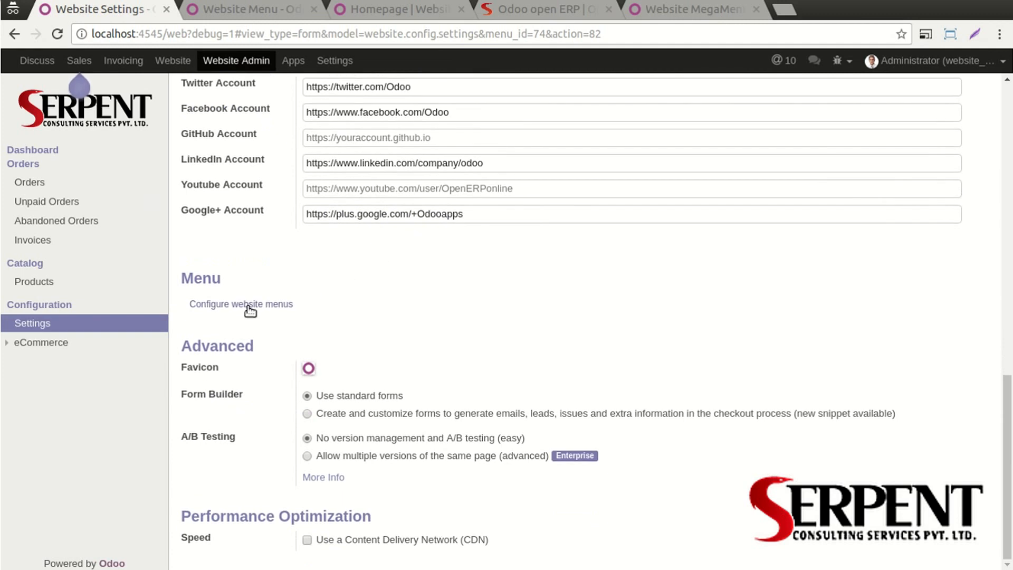
left_click(248, 306)
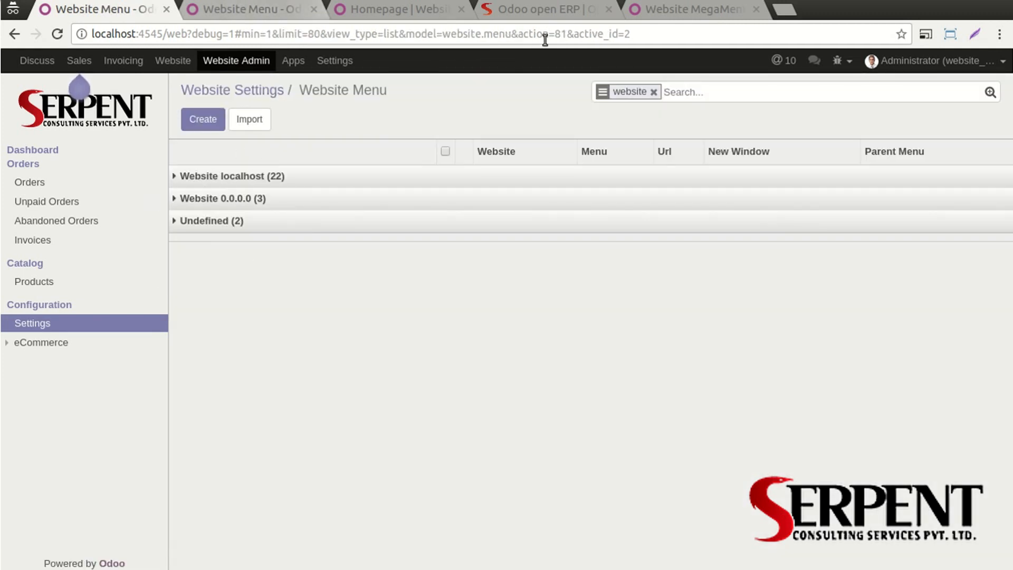
Examine the Services mega menu on the serpentcs.com website, from the service categories down to the quality assurance links.
left_click(546, 11)
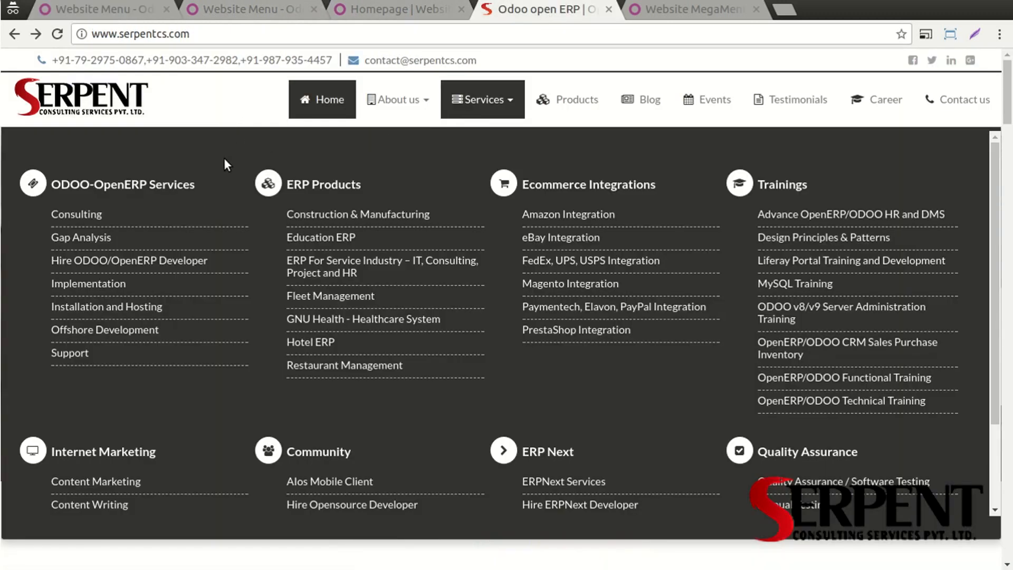
scroll(101, 224, "down", 3)
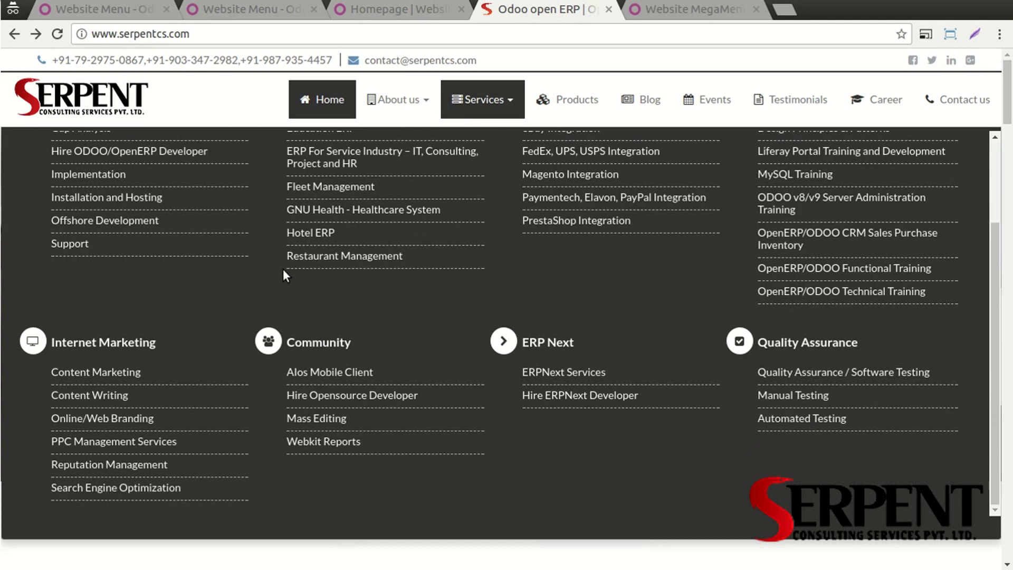
scroll(283, 269, "up", 3)
scroll(384, 221, "down", 3)
scroll(385, 220, "up", 3)
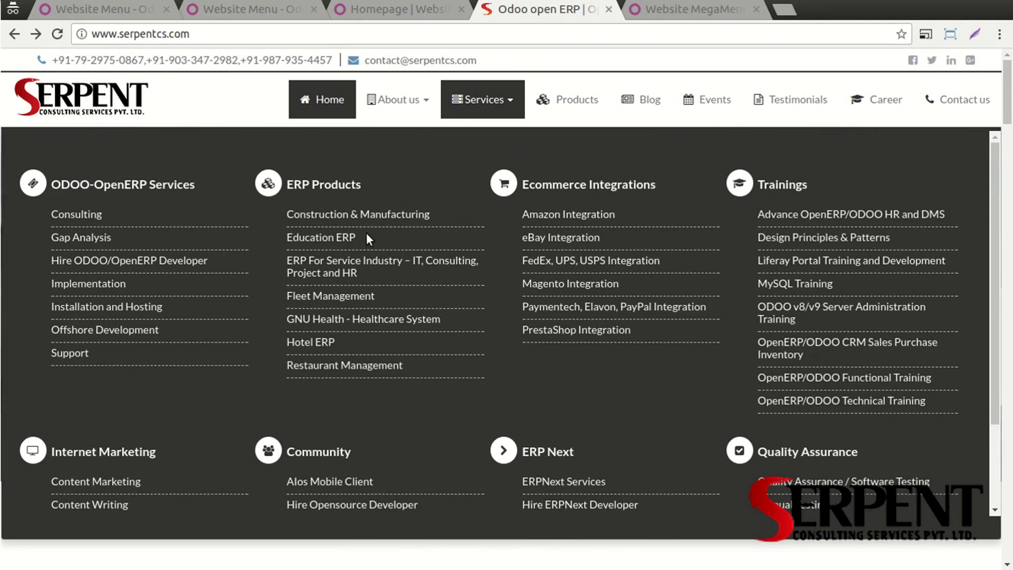
Expand the Website localhost group in the website menu list and open the Trainings menu record.
left_click(219, 8)
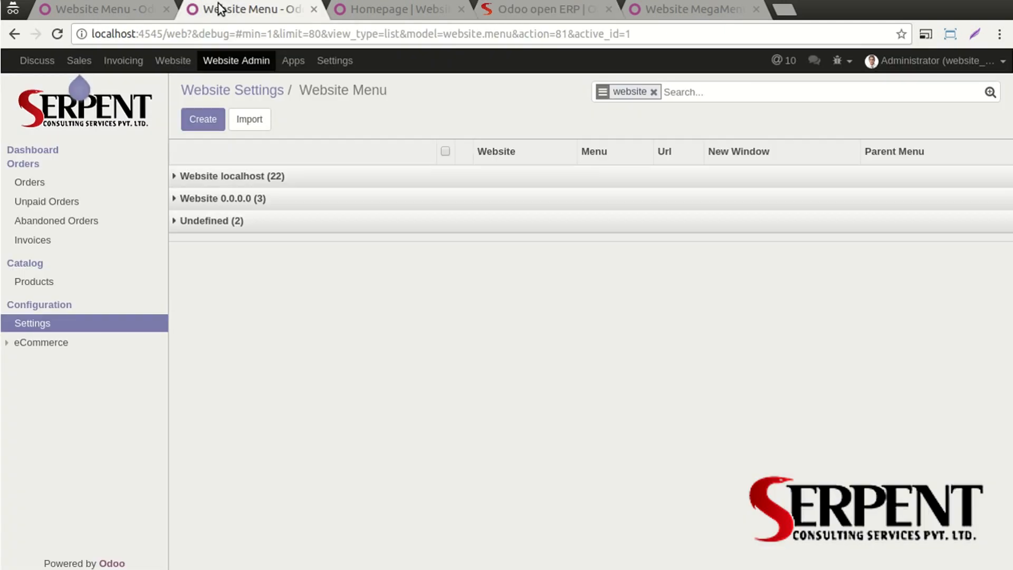
left_click(354, 175)
scroll(363, 226, "down", 5)
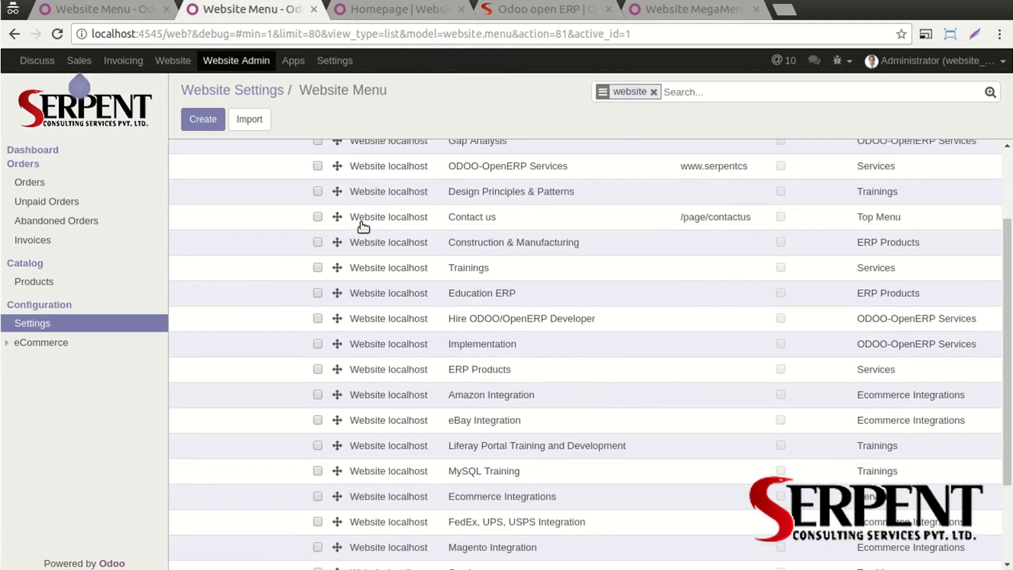
scroll(363, 226, "up", 5)
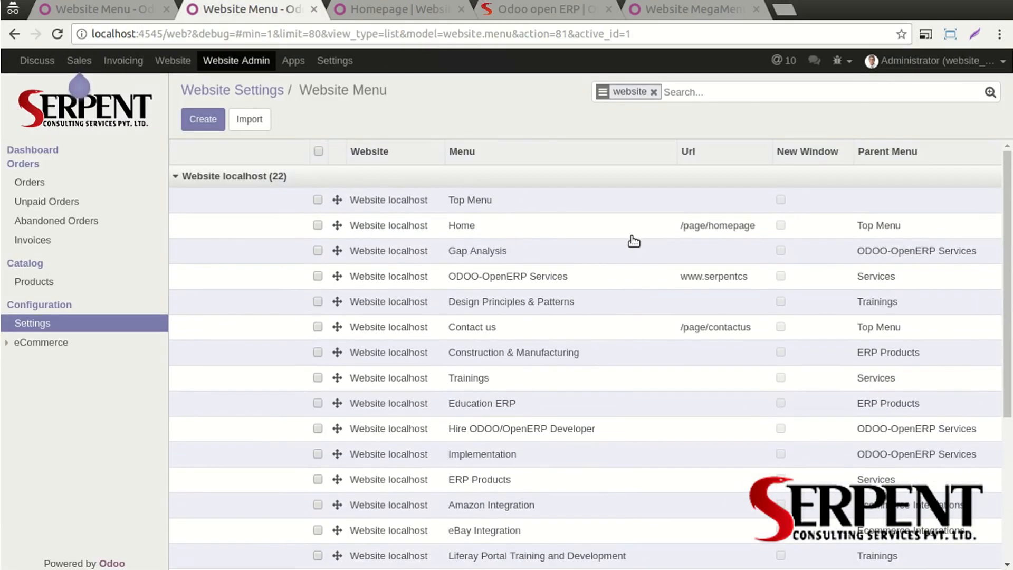
scroll(637, 244, "down", 4)
left_click(787, 215)
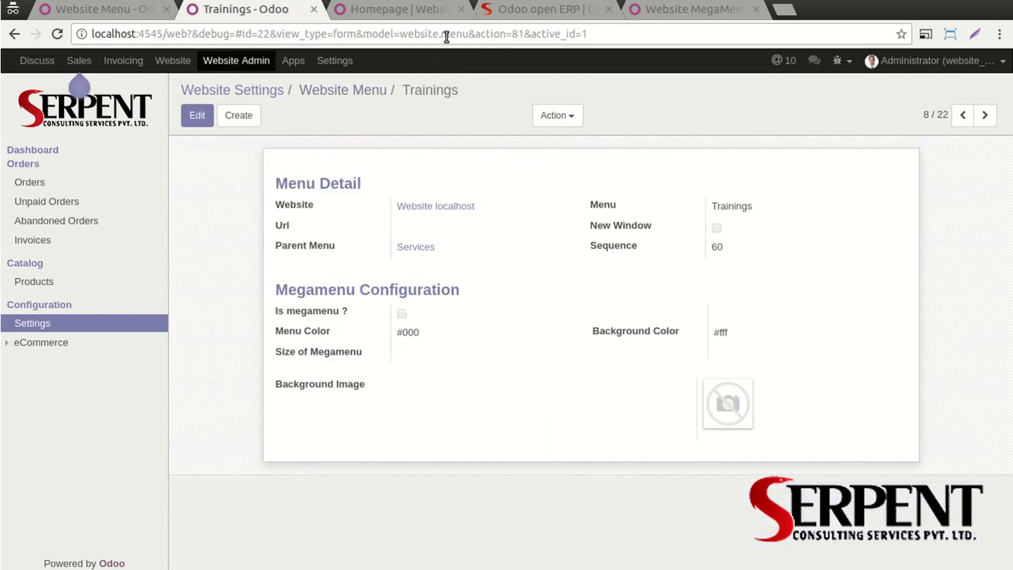
View the Services mega menu on the localhost homepage and return to the Trainings menu record.
left_click(384, 11)
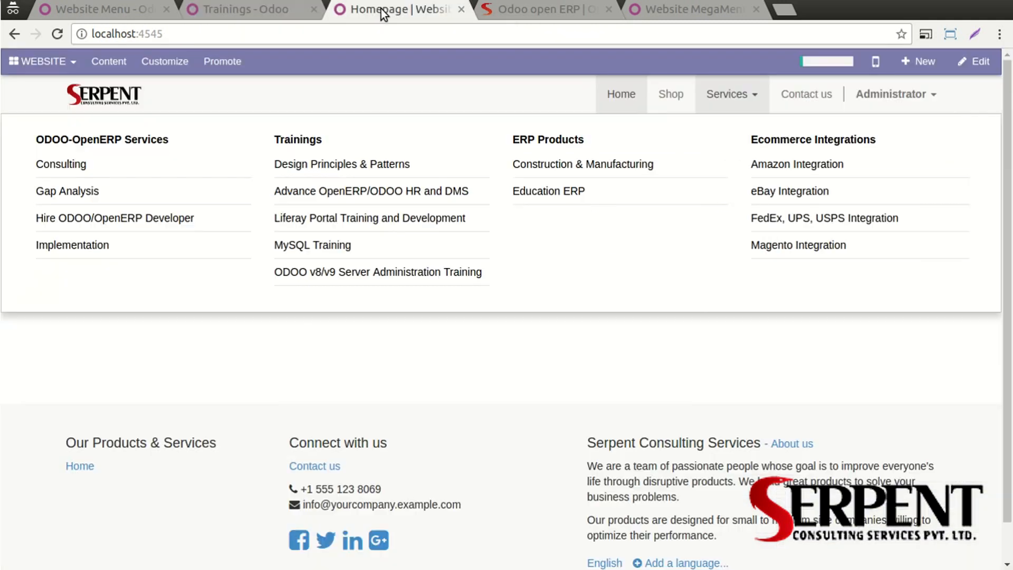
left_click(407, 104)
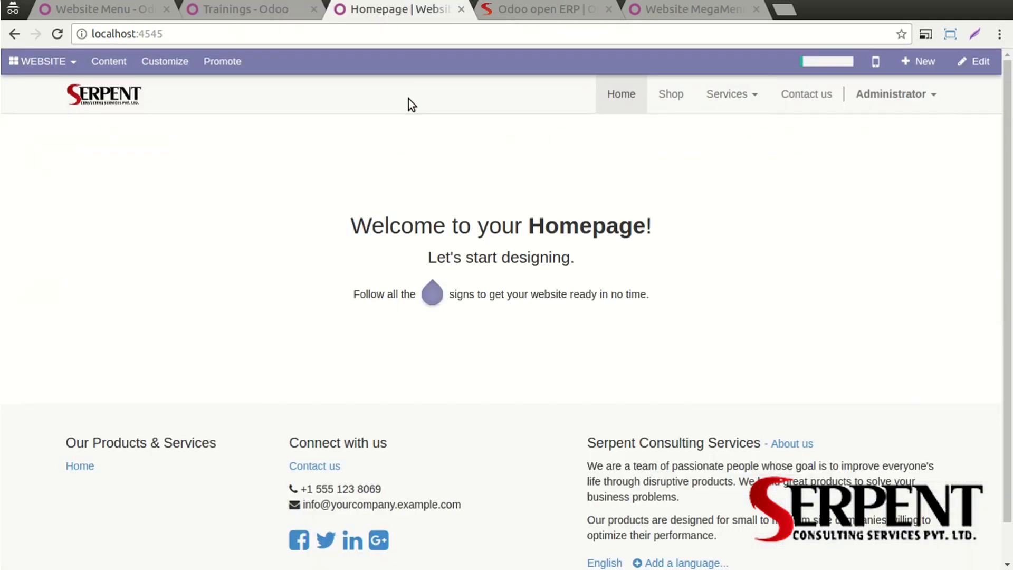
left_click(732, 99)
left_click(232, 10)
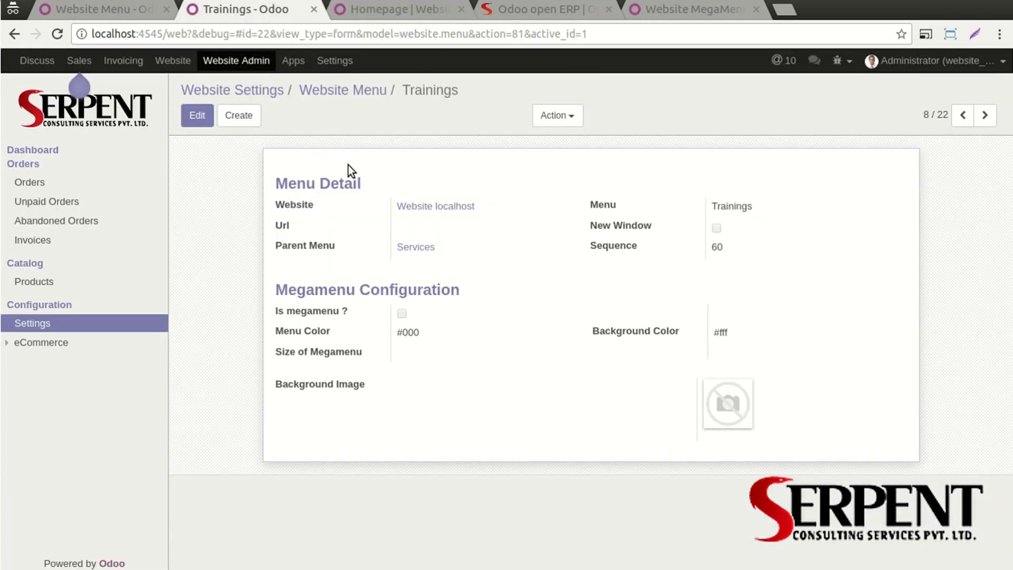
left_click(197, 116)
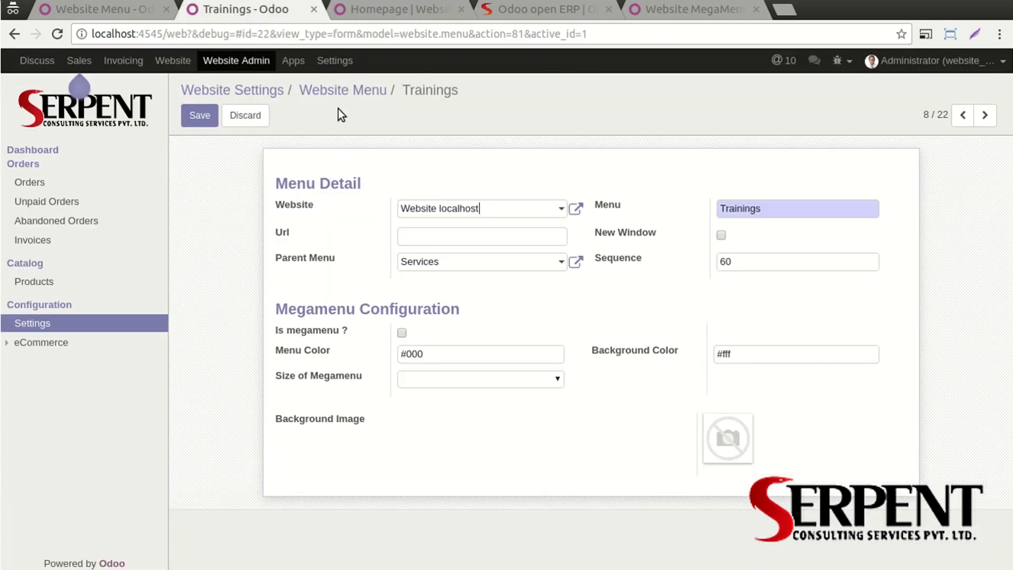
left_click(336, 91)
left_click(574, 184)
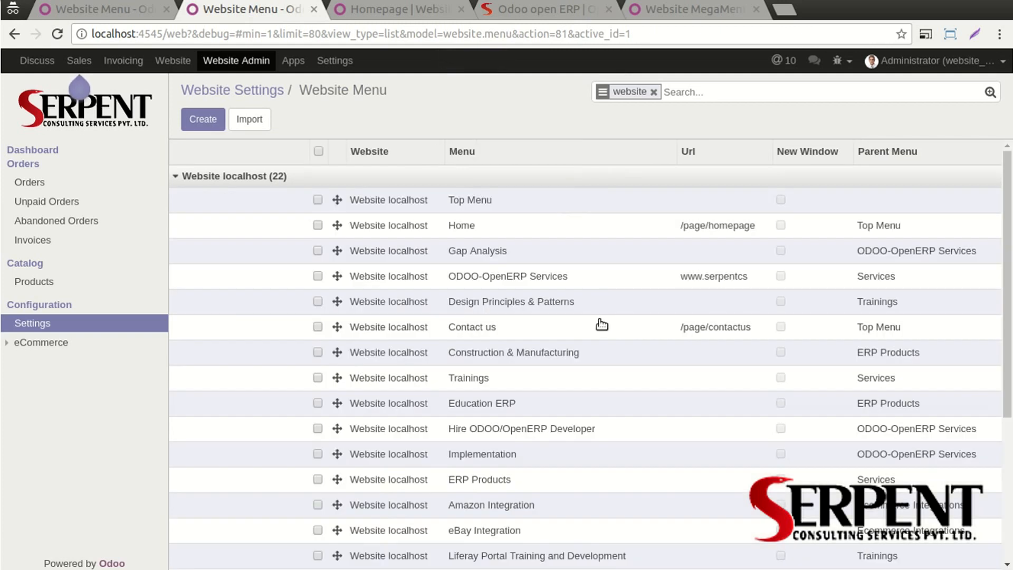
Open the Website localhost Services menu record for editing and review its Menu and Url fields.
scroll(457, 296, "down", 5)
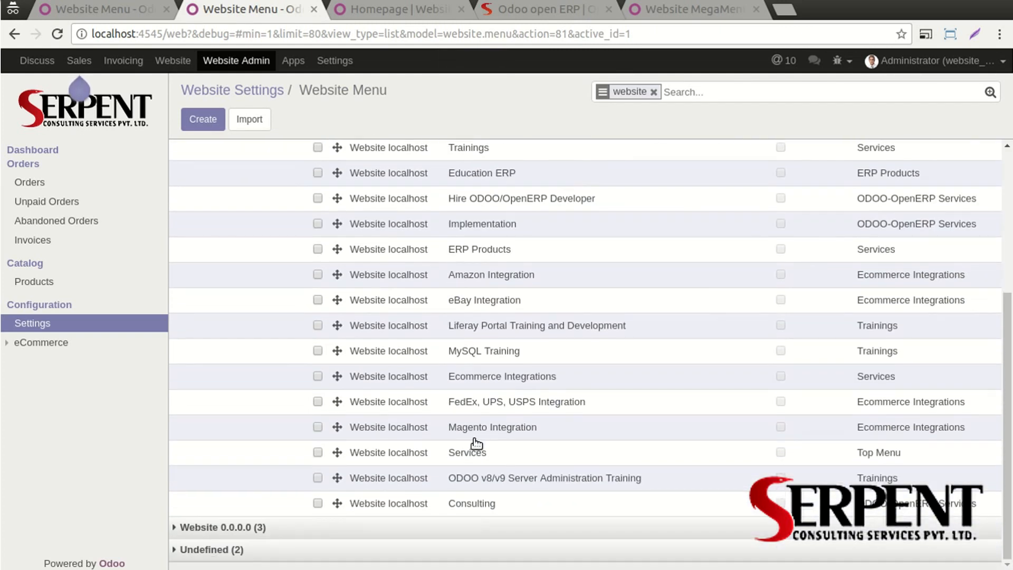
left_click(467, 452)
left_click_drag(774, 208, 719, 204)
left_click(790, 210)
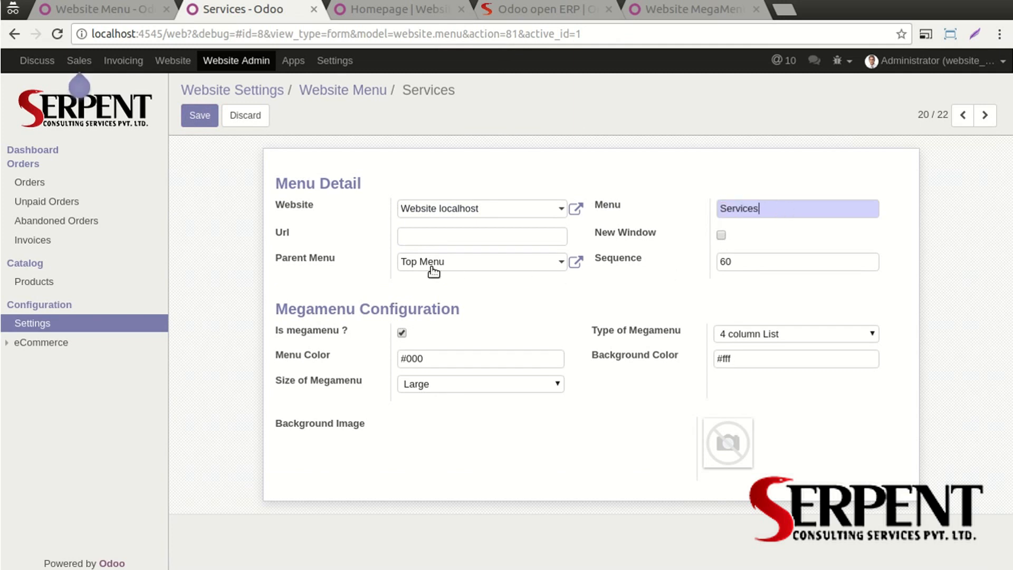
left_click_drag(770, 208, 726, 209)
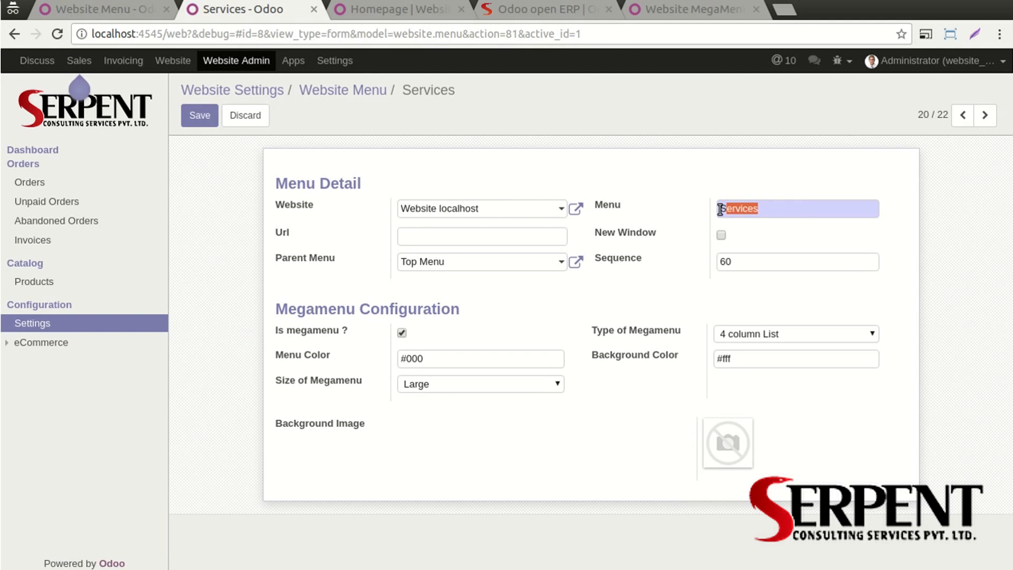
left_click(437, 235)
Choose 4 column List as the Services megamenu type and check the menu color and background color fields.
left_click(729, 333)
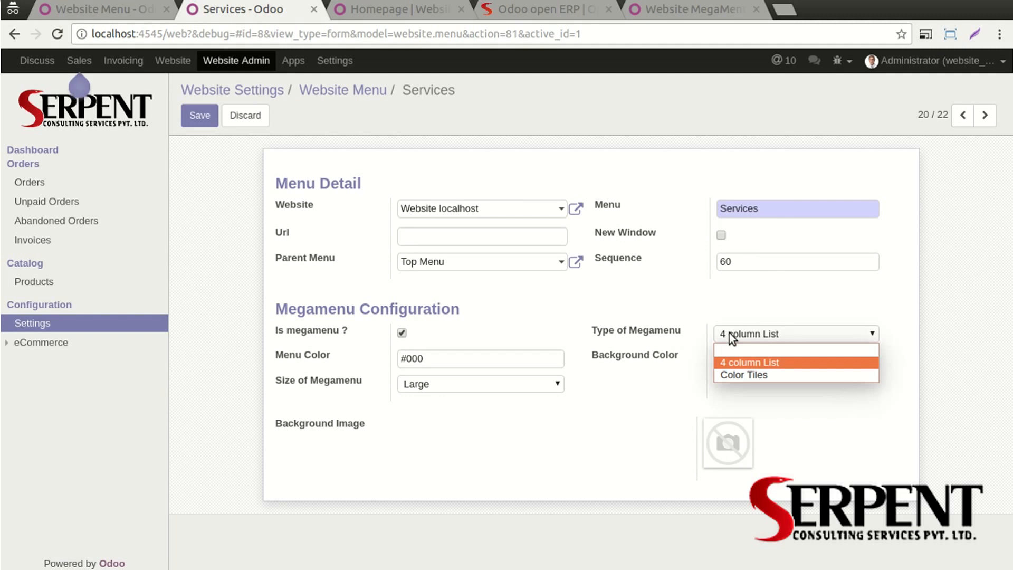
left_click(737, 363)
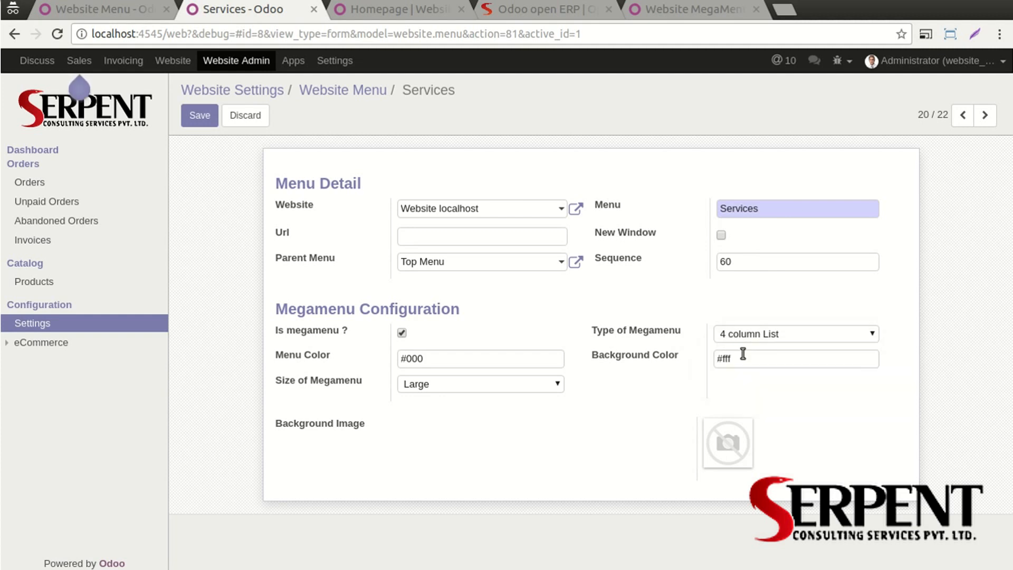
left_click_drag(459, 358, 384, 348)
left_click(441, 358)
left_click(754, 357)
Check the Services mega menu on the localhost homepage, and set Size of Megamenu to Large in the Services record.
left_click(415, 11)
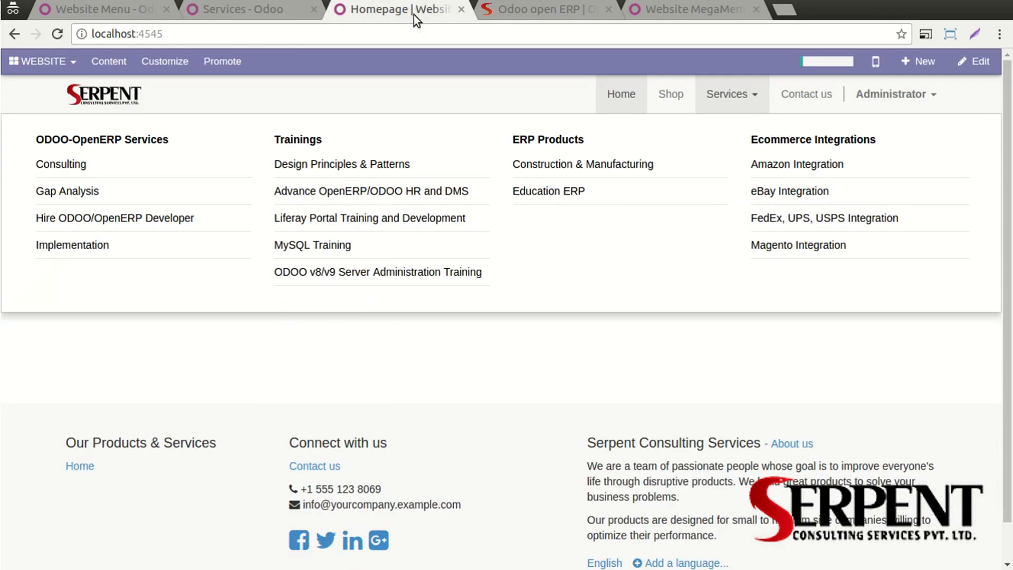
left_click(290, 11)
left_click(433, 384)
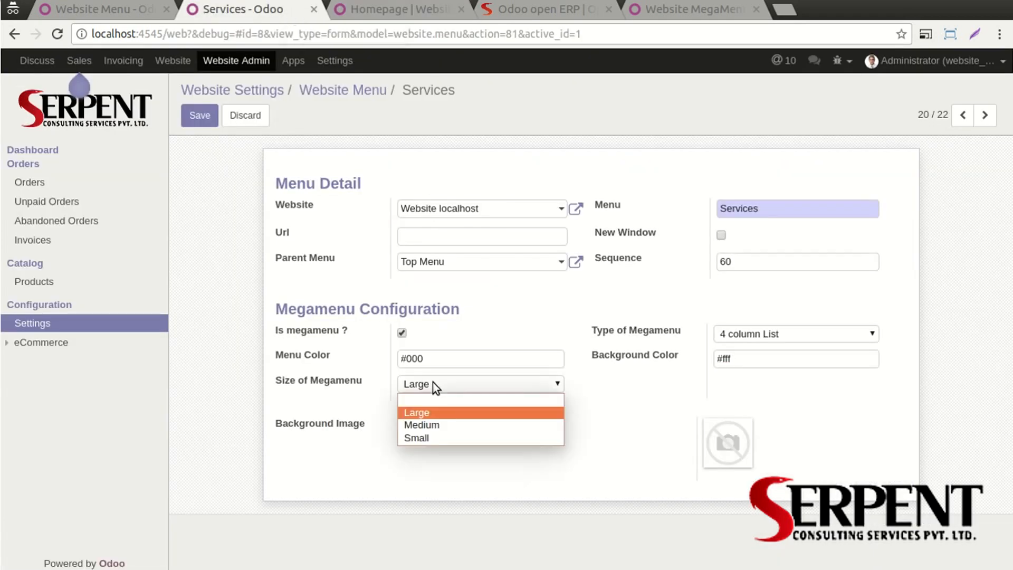
left_click(426, 410)
Compare the Services mega menu on the localhost homepage with the Size of Megamenu choices in the Services record.
left_click(361, 11)
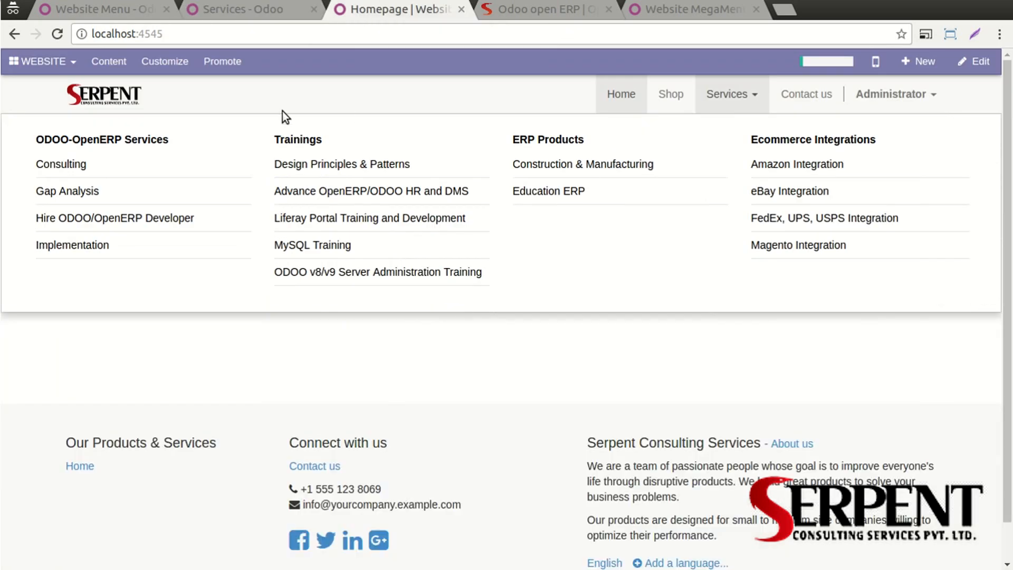
left_click(256, 15)
left_click(469, 387)
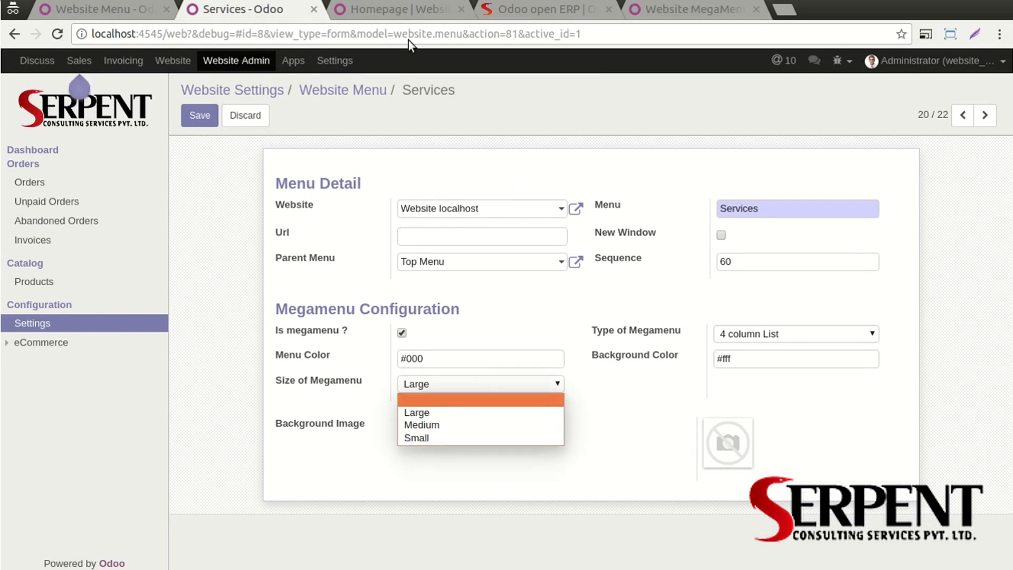
left_click(396, 8)
left_click(404, 10)
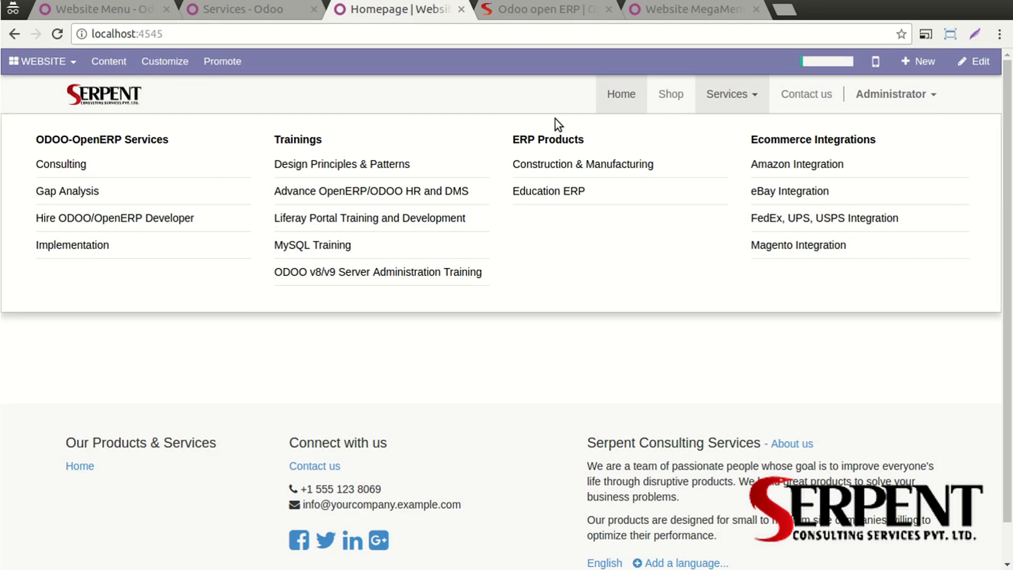
left_click(239, 16)
left_click(417, 384)
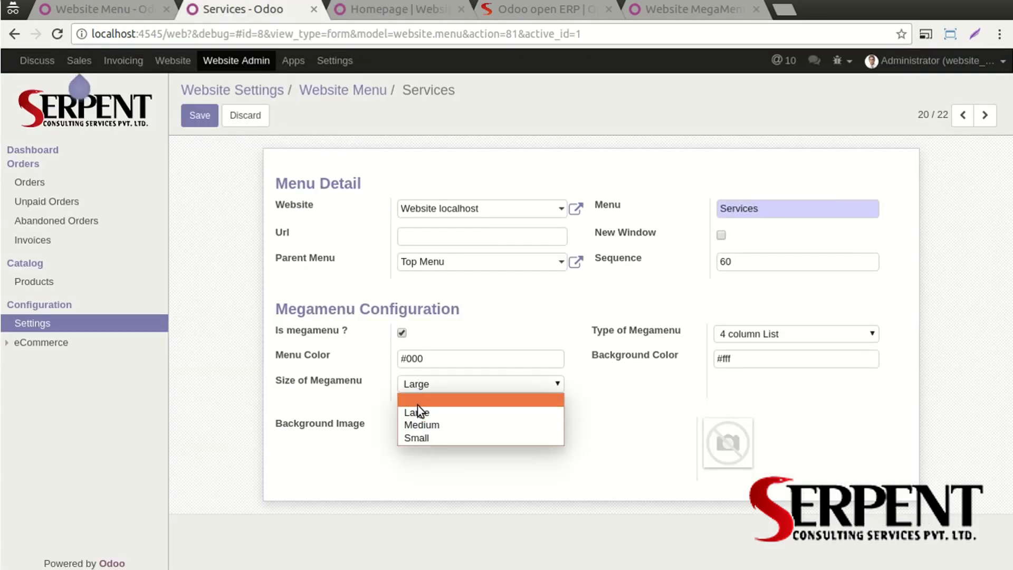
left_click(402, 19)
left_click(389, 9)
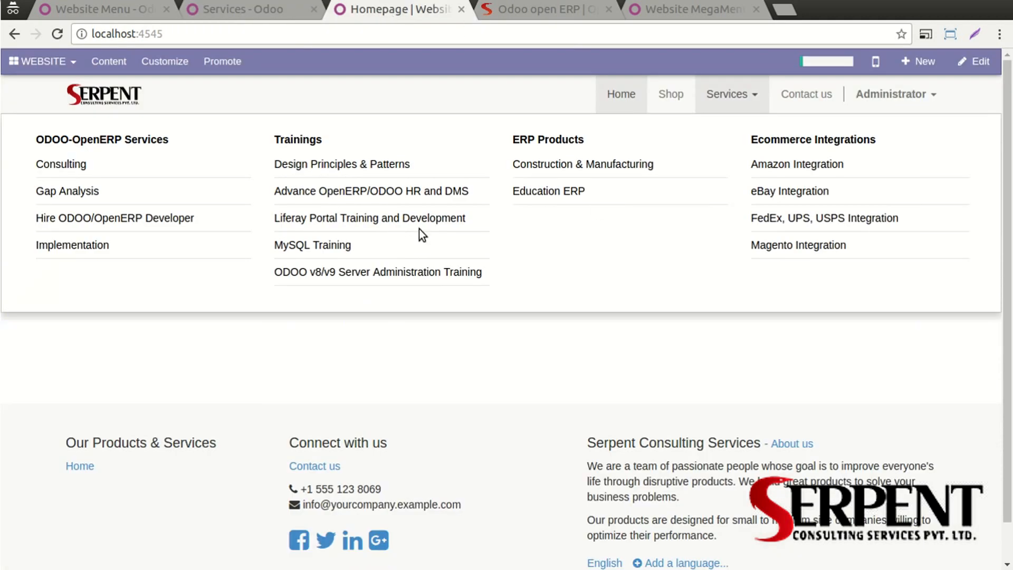
Set Size of Megamenu to Medium in the Services record, save it, and check the Services menu on the reloaded homepage.
left_click(246, 16)
left_click(416, 384)
left_click(423, 425)
left_click(199, 115)
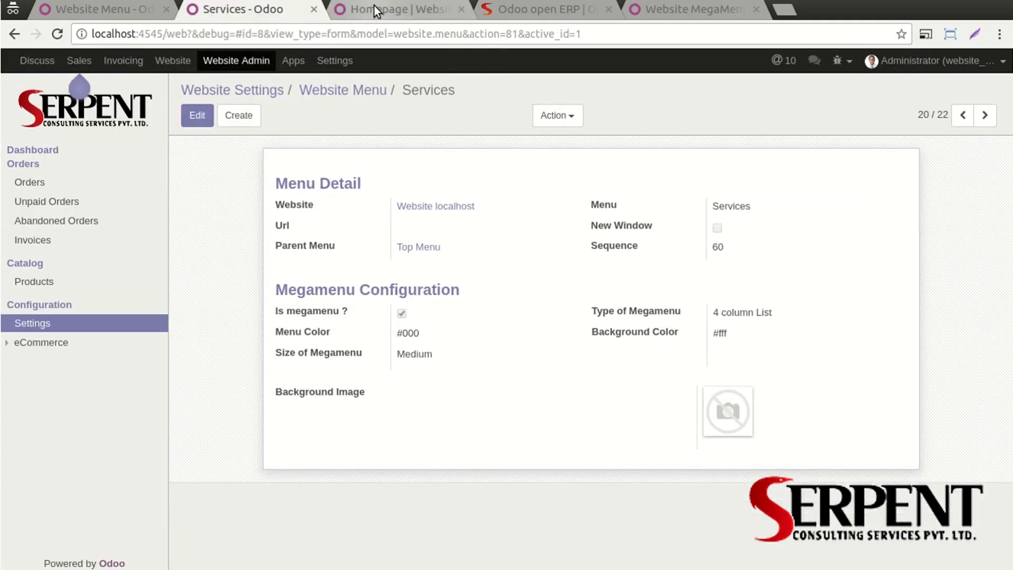
left_click(376, 8)
left_click(57, 34)
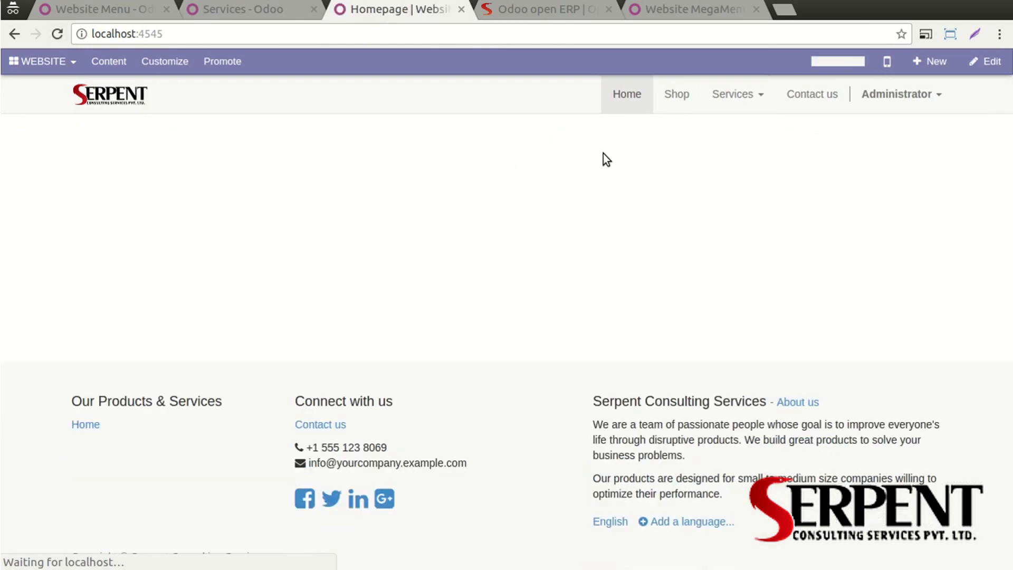
left_click(731, 94)
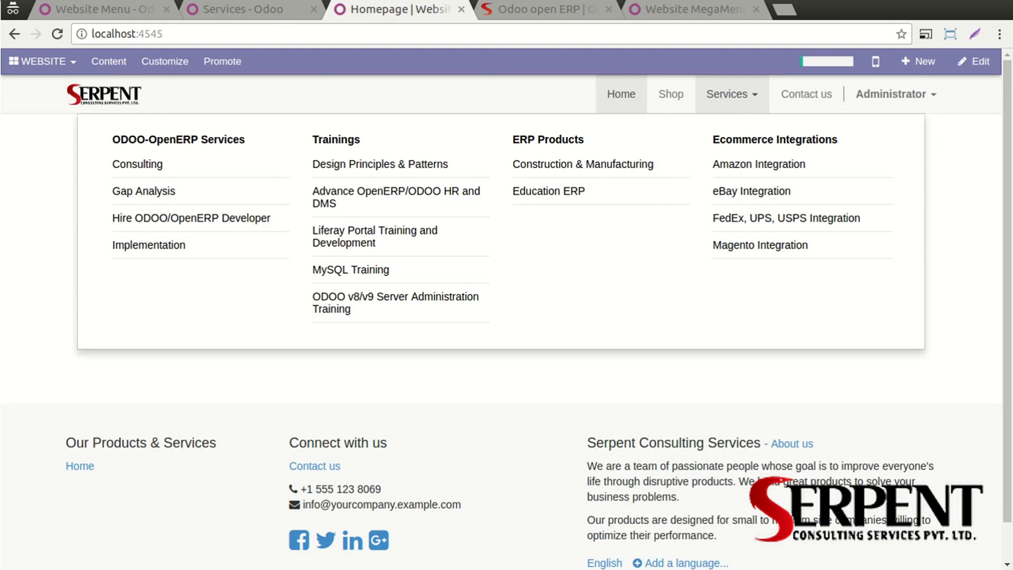
Set Size of Megamenu to Small in the Services record, save it, and check the Services menu on the reloaded homepage.
left_click(251, 12)
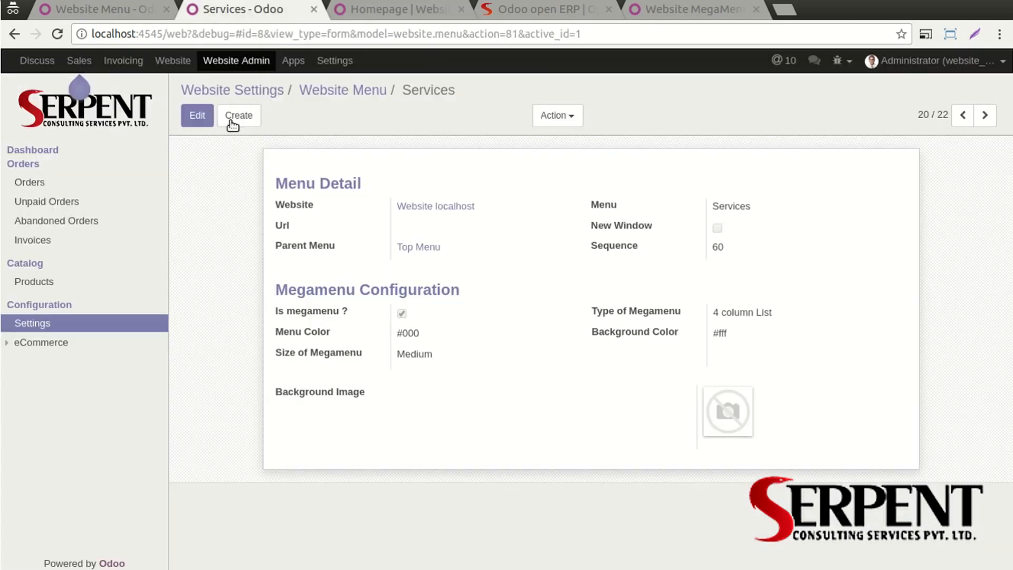
left_click(198, 115)
left_click(420, 386)
left_click(417, 438)
left_click(199, 115)
left_click(397, 16)
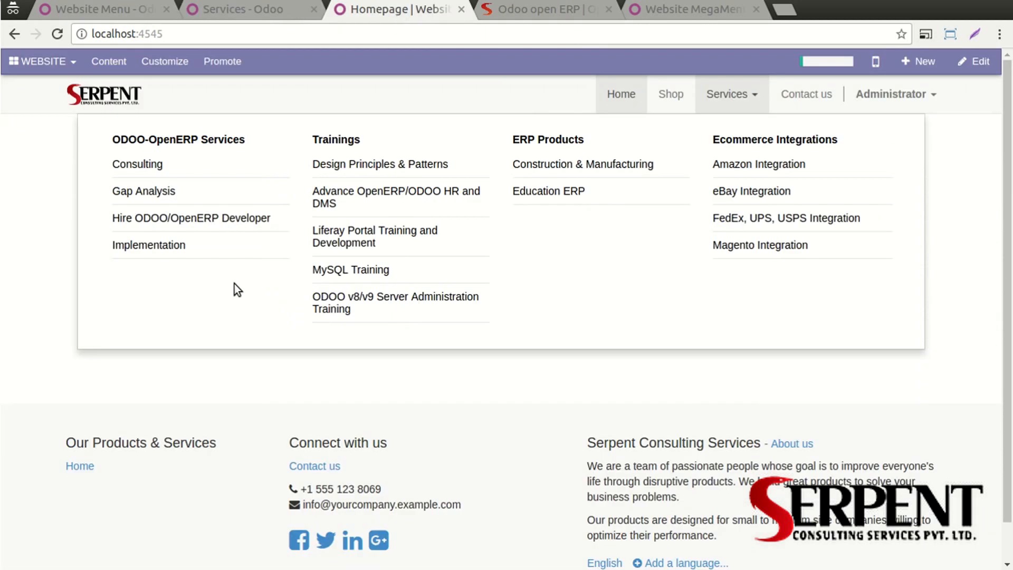
left_click(58, 34)
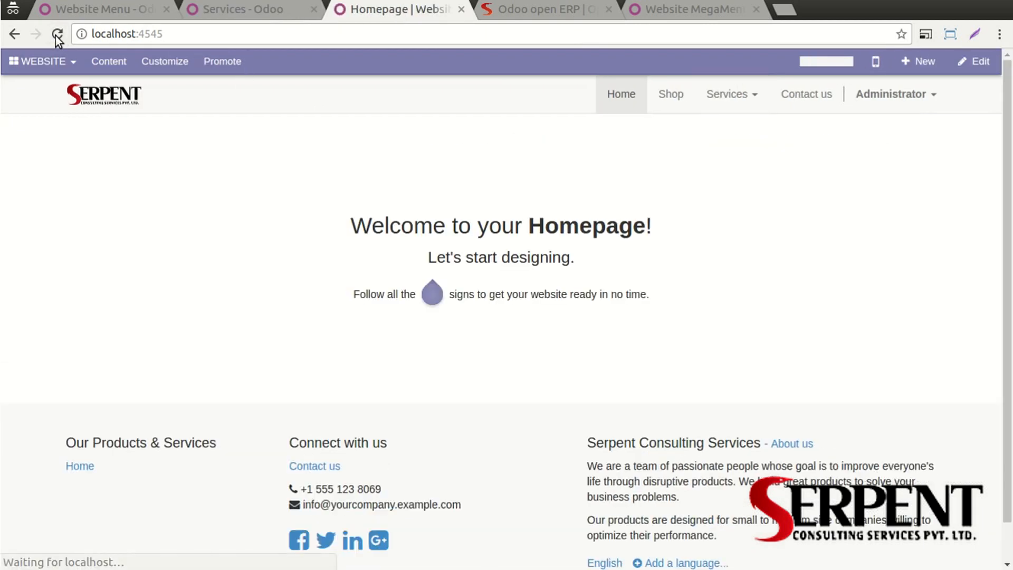
left_click(743, 103)
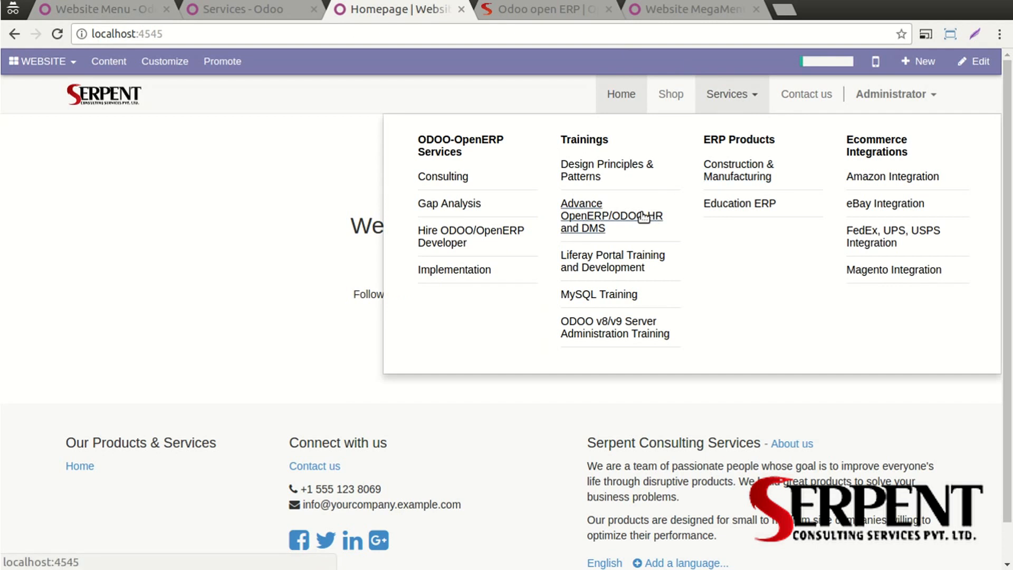
Set Size of Megamenu to Large in the Services record, save it, and check the Services menu on the reloaded homepage.
left_click(264, 11)
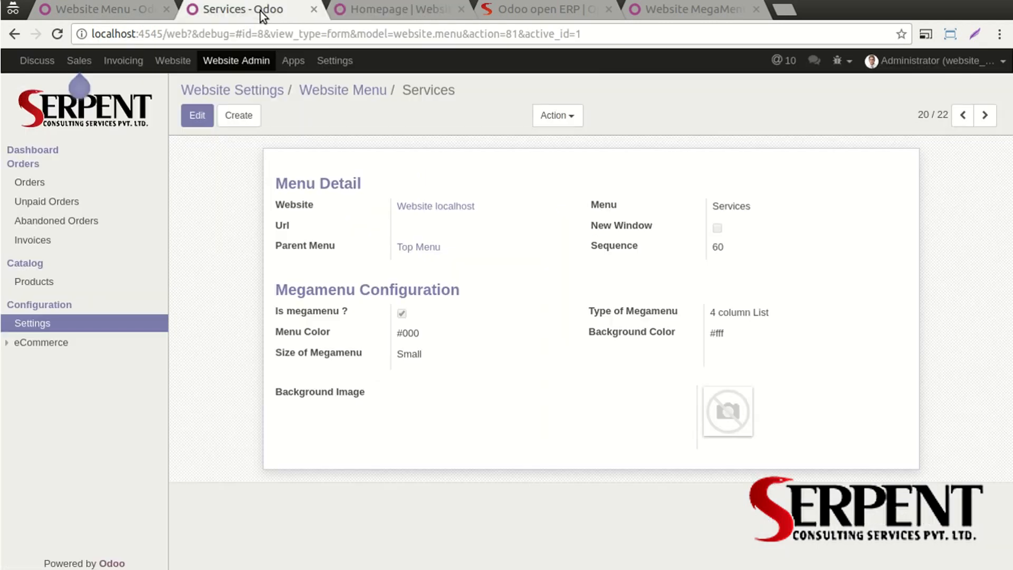
left_click(210, 116)
left_click(427, 382)
left_click(412, 412)
left_click(199, 116)
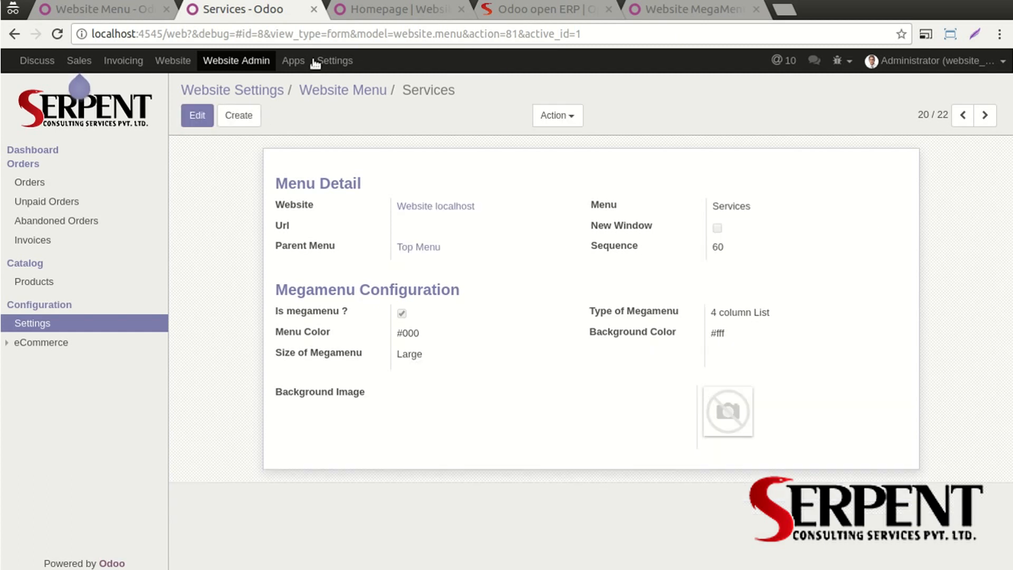
left_click(325, 13)
left_click(49, 40)
left_click(731, 94)
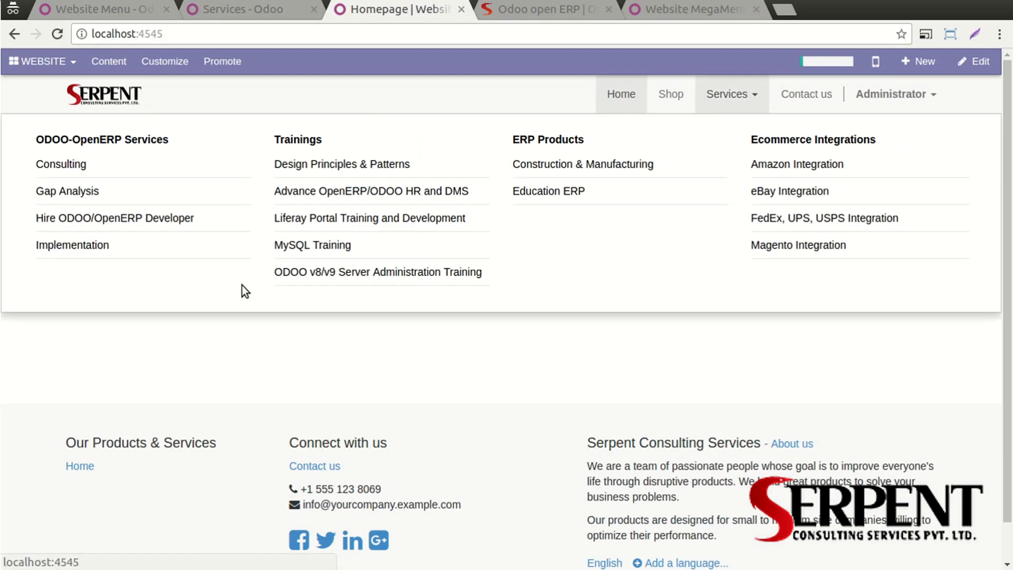
Open the Services menu record for editing and review the available Website choices without changing the selection.
left_click(262, 13)
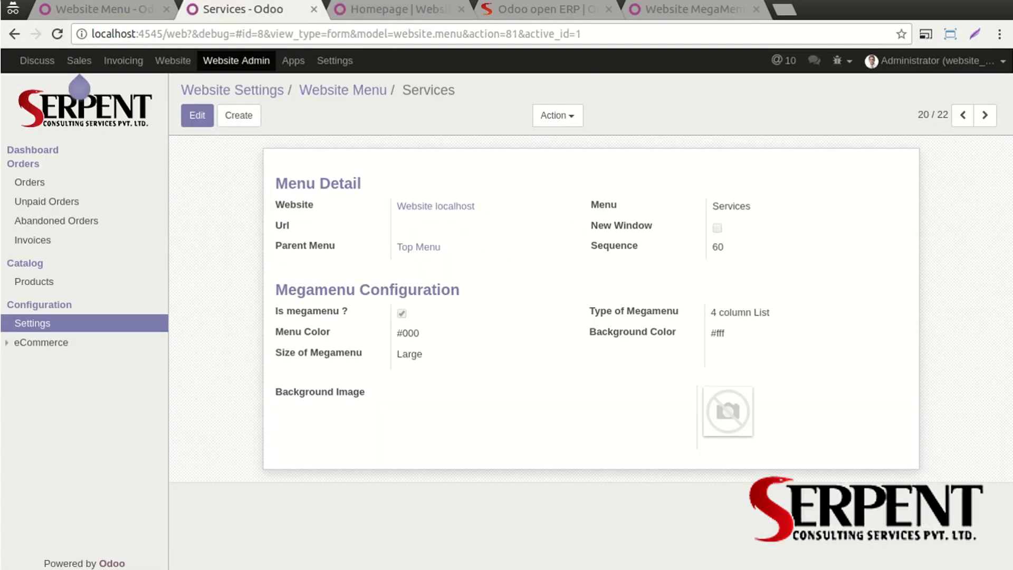
left_click(712, 25)
left_click(198, 115)
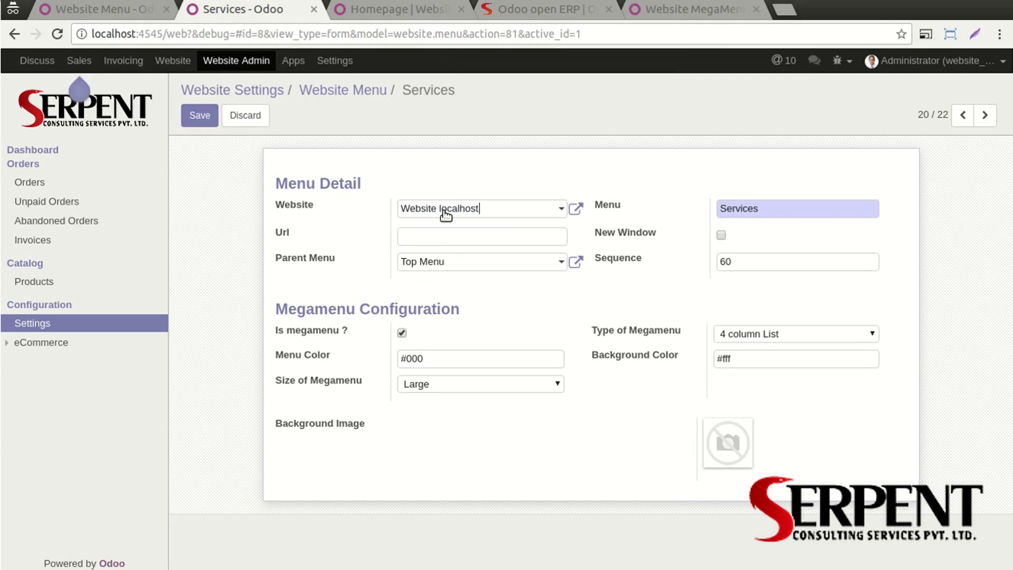
left_click(443, 210)
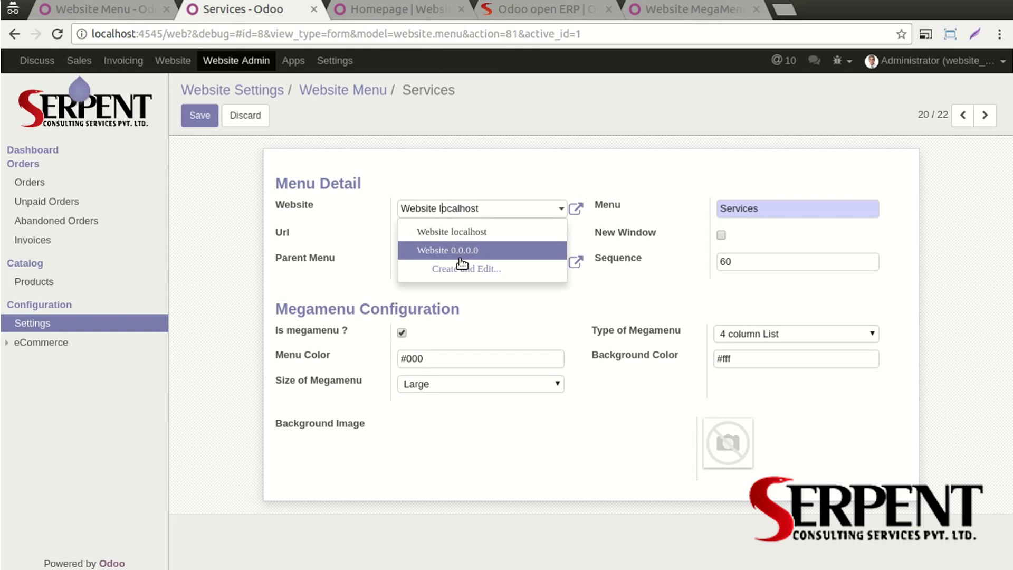
left_click(476, 177)
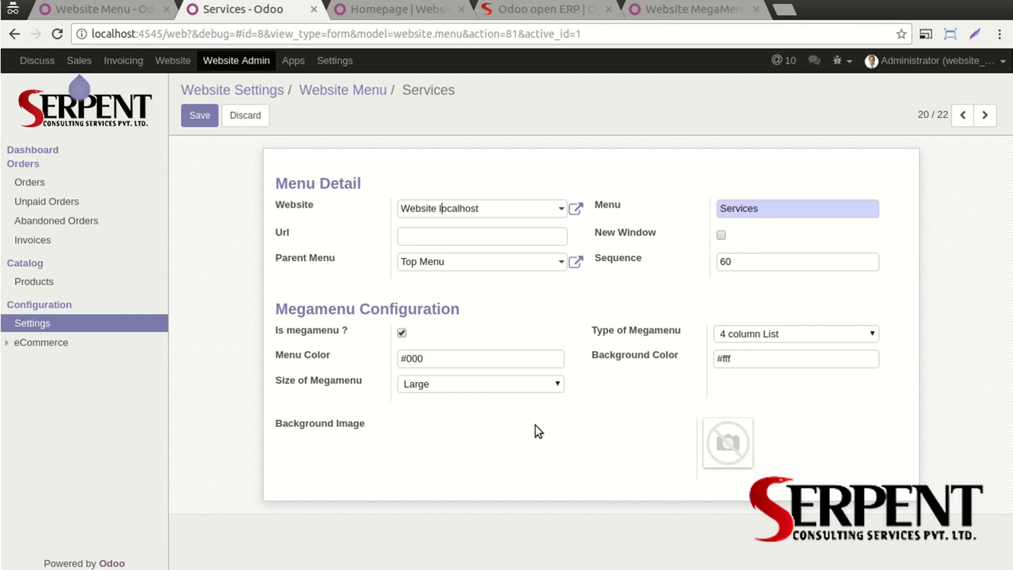
Set the Services mega menu's Background Color to red, save the record, and check the menu on the reloaded homepage.
double_click(737, 359)
left_click_drag(721, 355, 706, 355)
type("red")
left_click(200, 115)
left_click(396, 10)
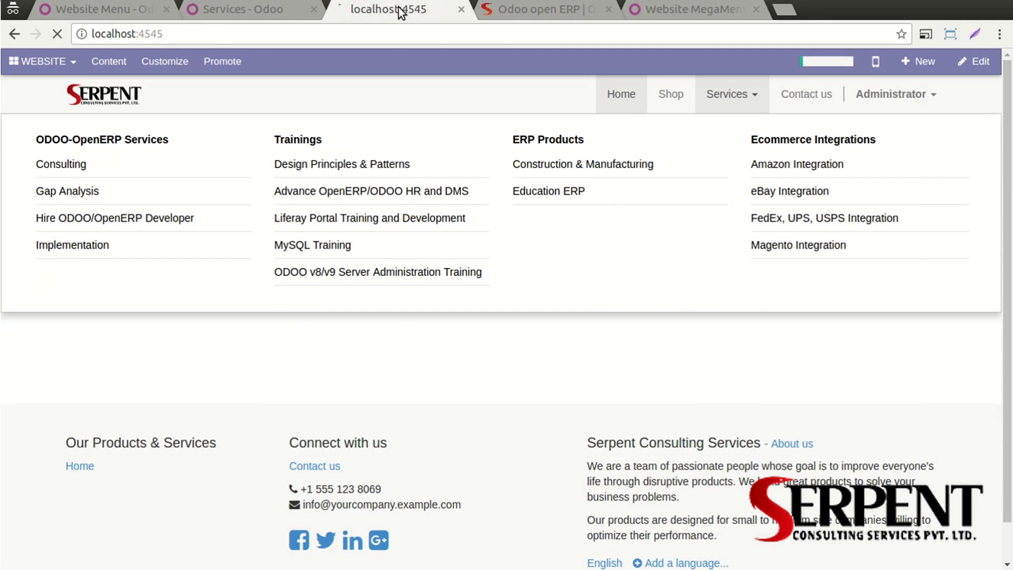
key("F5")
left_click(730, 93)
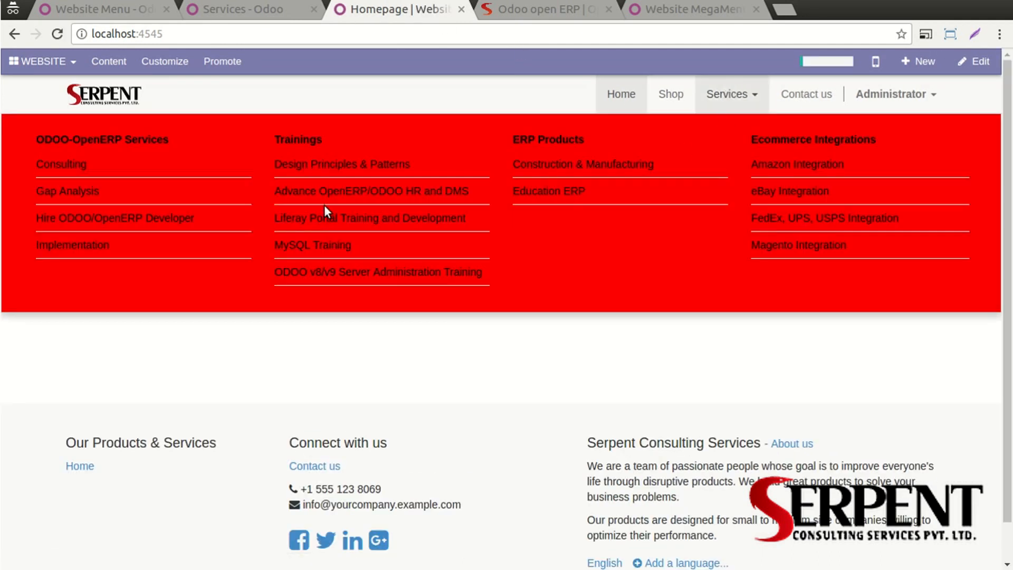
Set Type of Megamenu to Color Tiles in the Services menu record and save it.
left_click(239, 9)
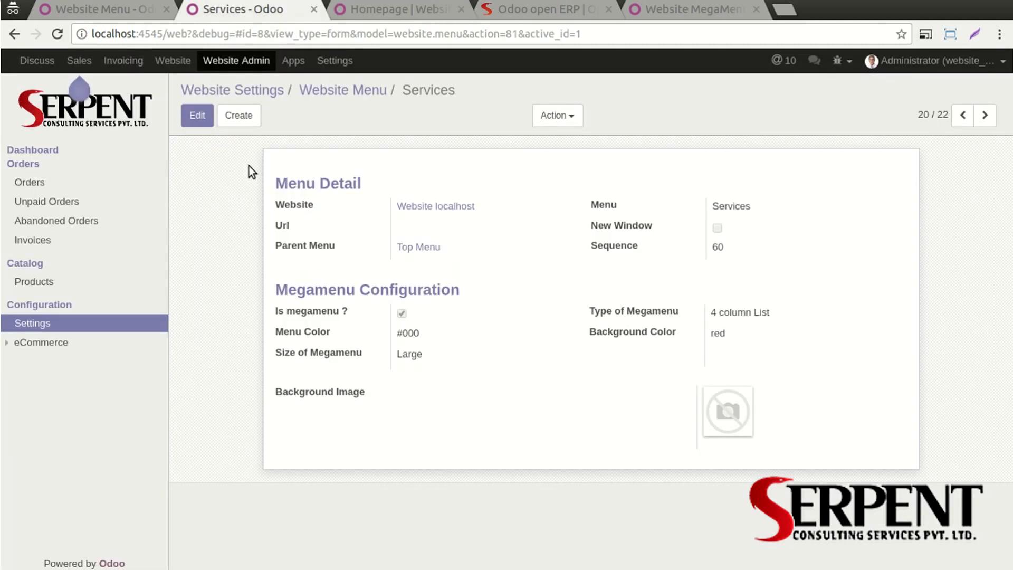
left_click(197, 115)
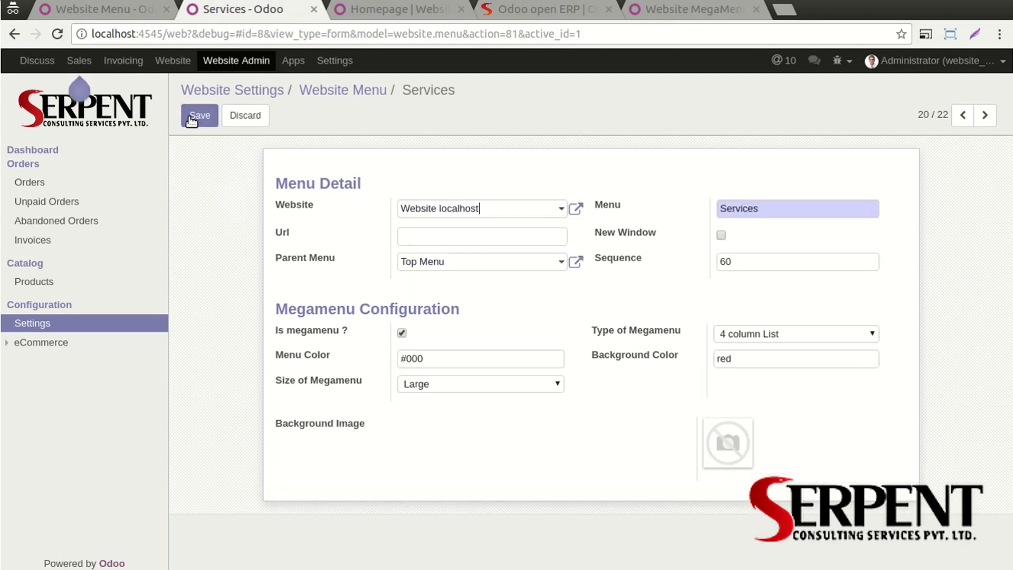
left_click(732, 333)
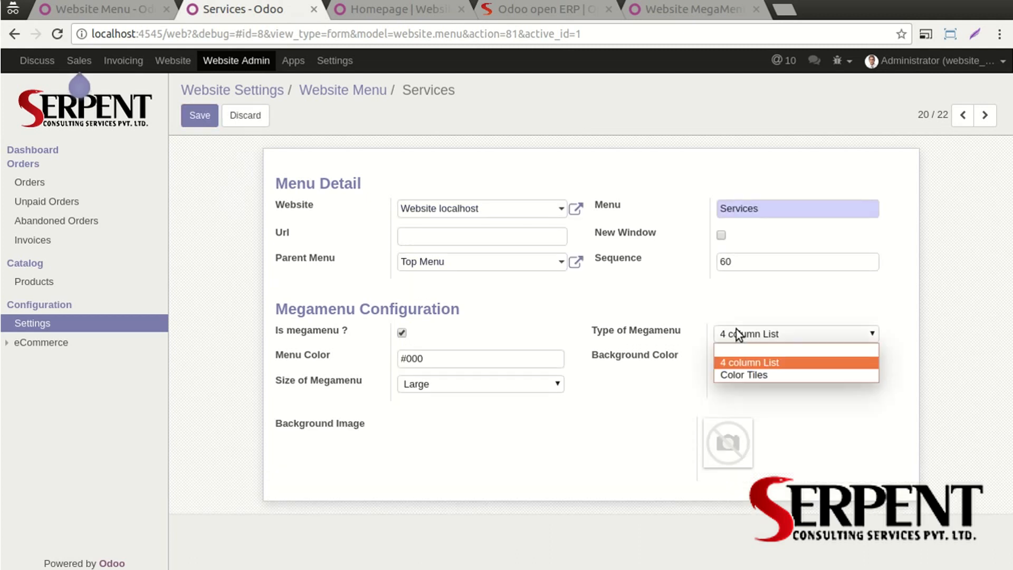
left_click(733, 375)
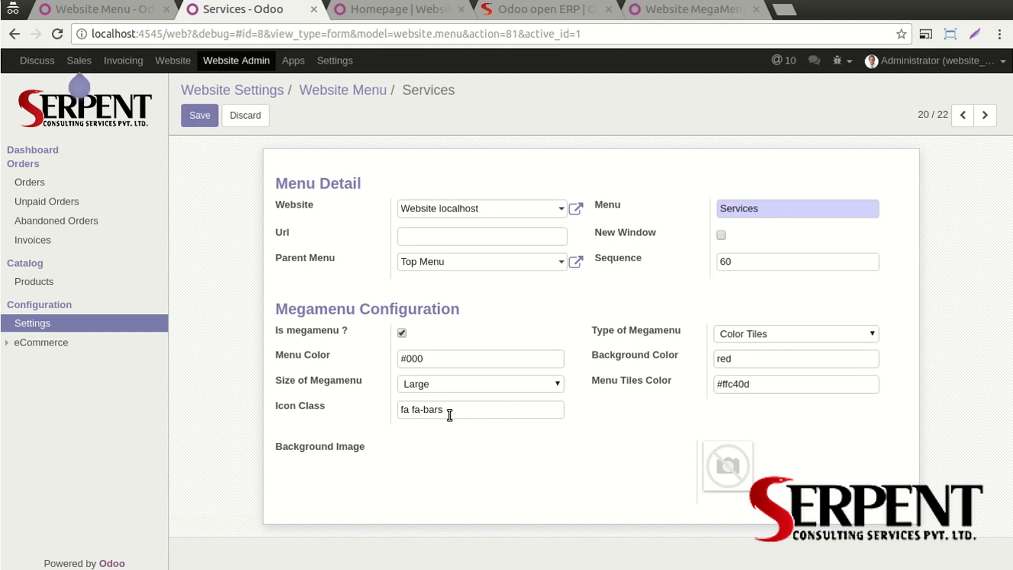
left_click(229, 126)
Reload the localhost homepage and examine the tile categories of the Services mega menu.
left_click(367, 13)
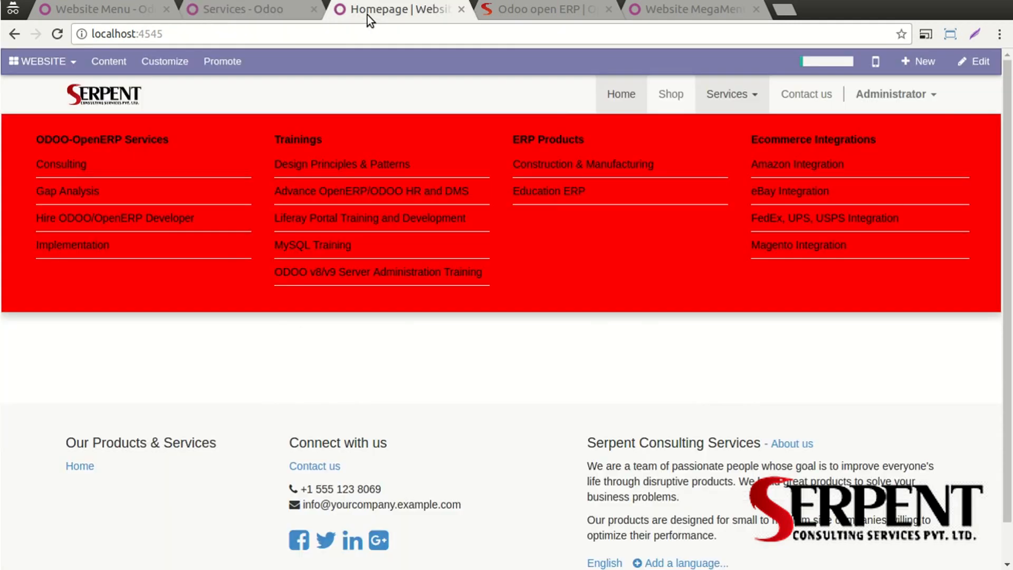
key("F5")
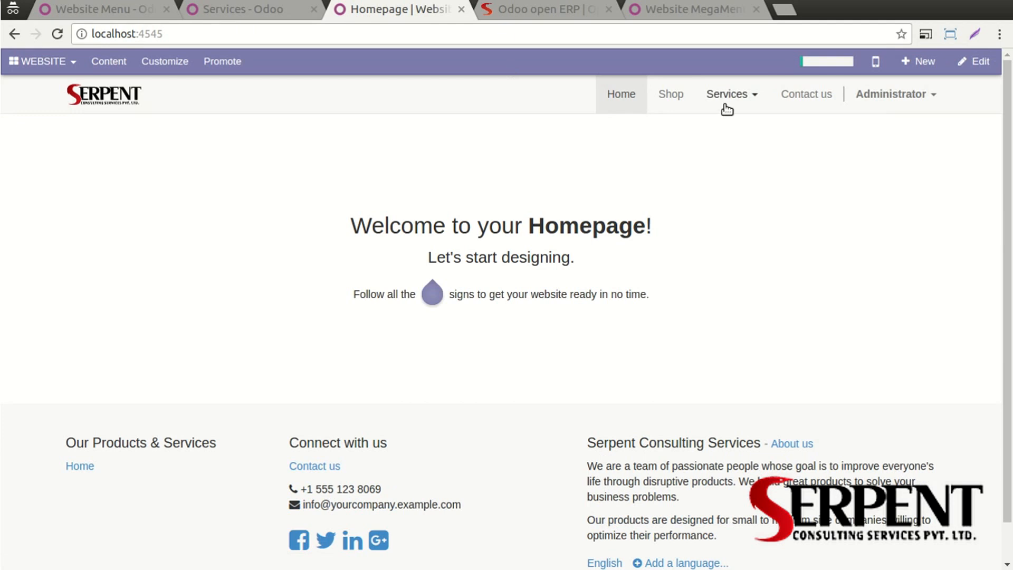
left_click(728, 95)
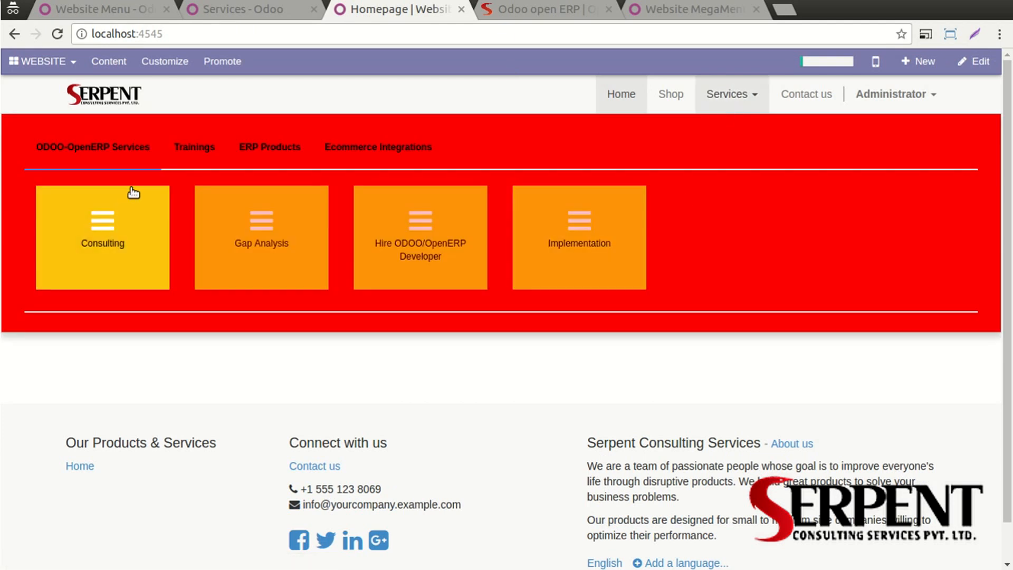
left_click(194, 153)
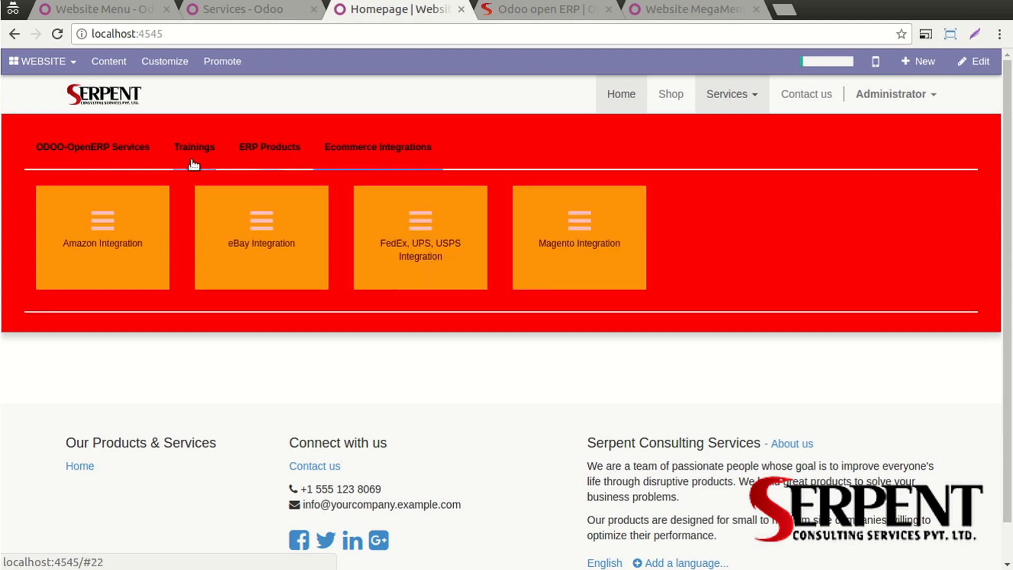
Go back from the Services record to the Website Menu list, and view the Services tiles on the homepage again.
left_click(275, 7)
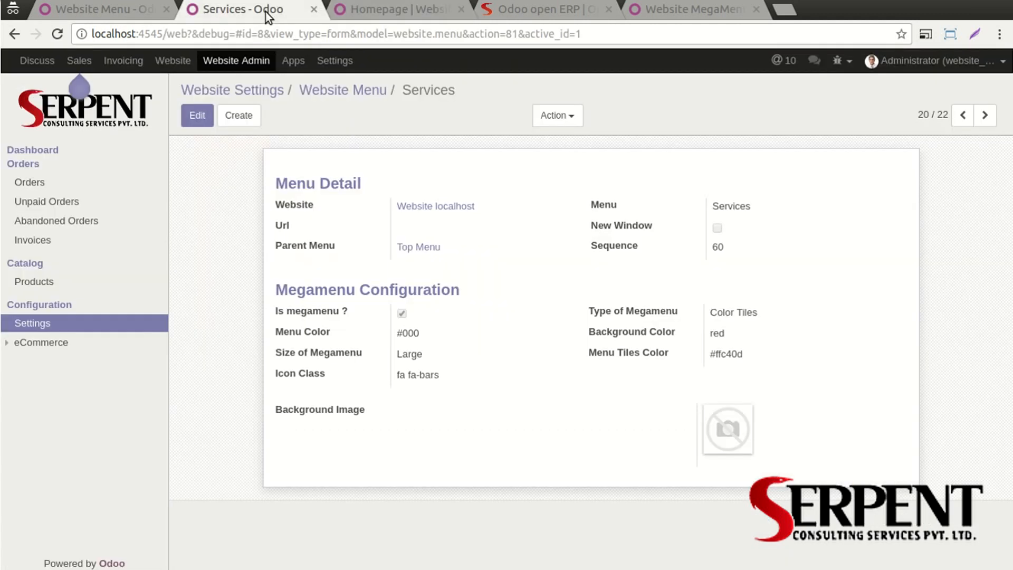
left_click(326, 91)
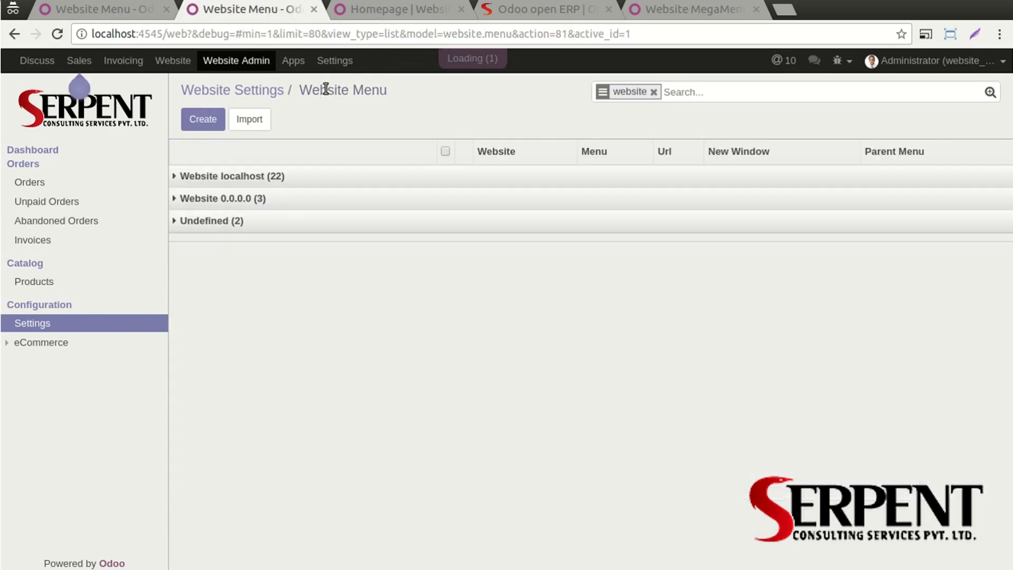
left_click(391, 14)
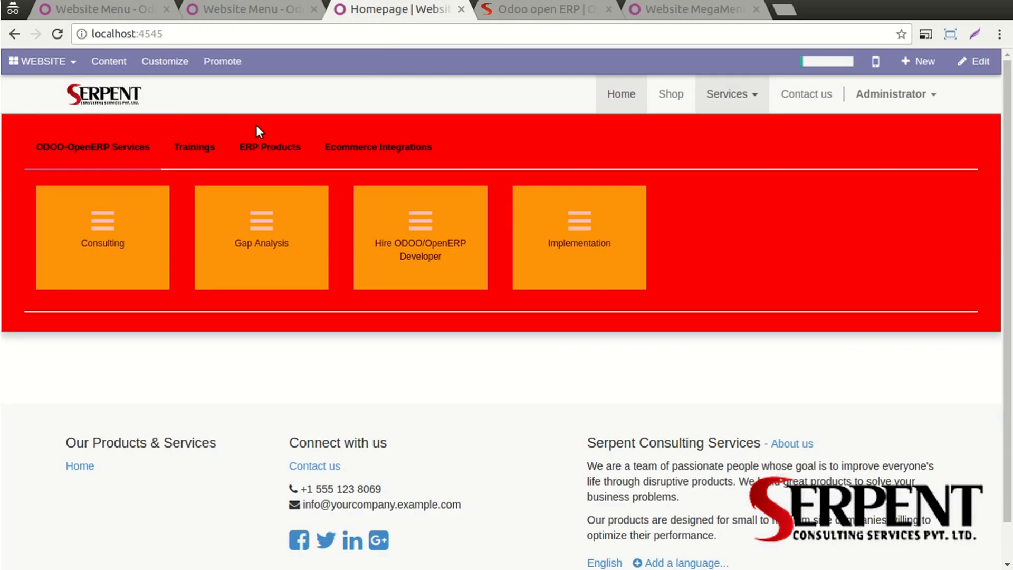
left_click(712, 100)
left_click(731, 94)
Open the Website localhost Services record from the Website Menu list for editing.
left_click(242, 11)
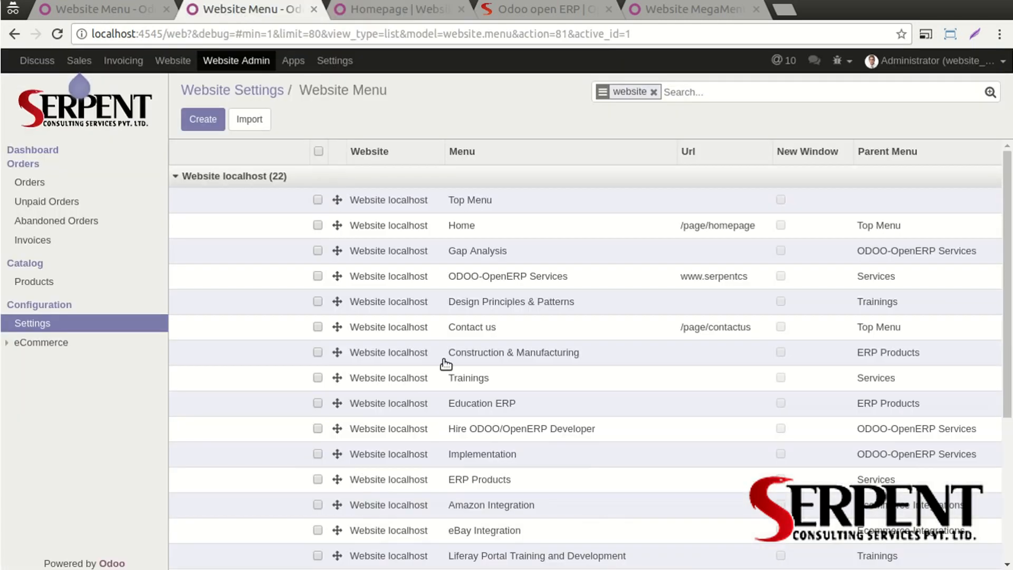
scroll(417, 385, "down", 5)
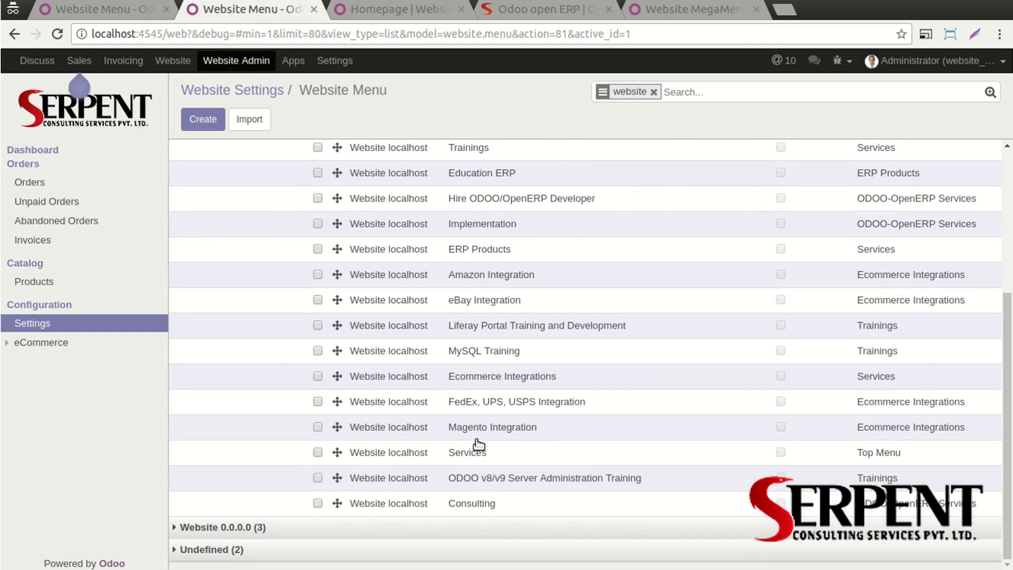
left_click(473, 454)
left_click(203, 118)
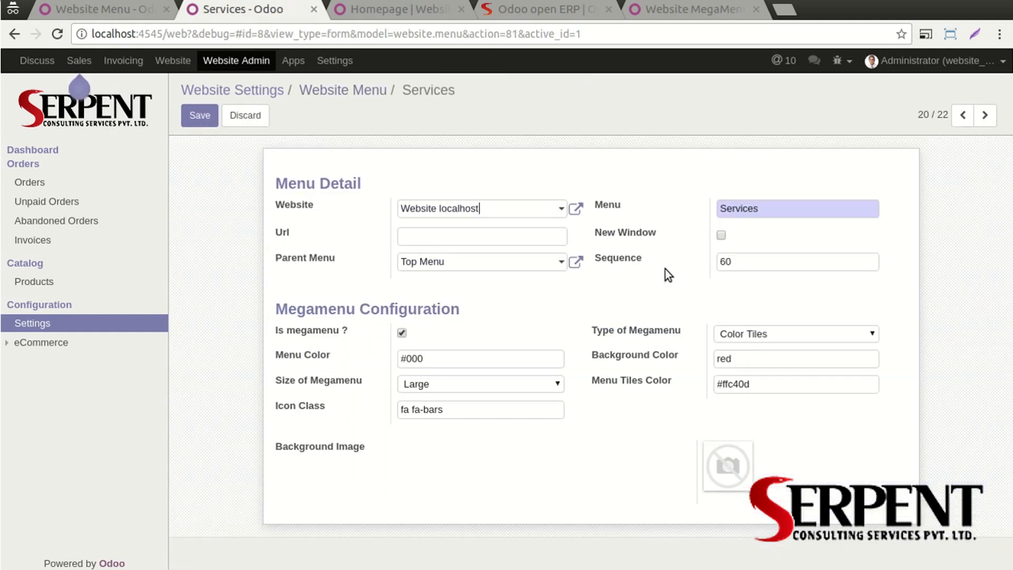
Set Type of Megamenu to 4 column List in the Services record, save it, and view the reloaded Services mega menu on the homepage.
left_click(746, 330)
left_click(746, 365)
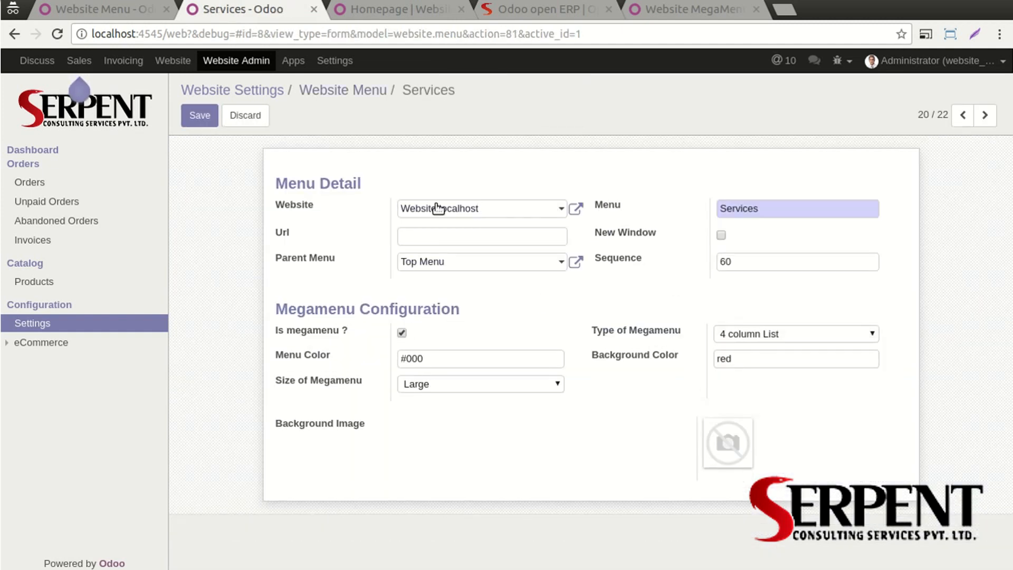
left_click(184, 116)
left_click(402, 4)
left_click(59, 34)
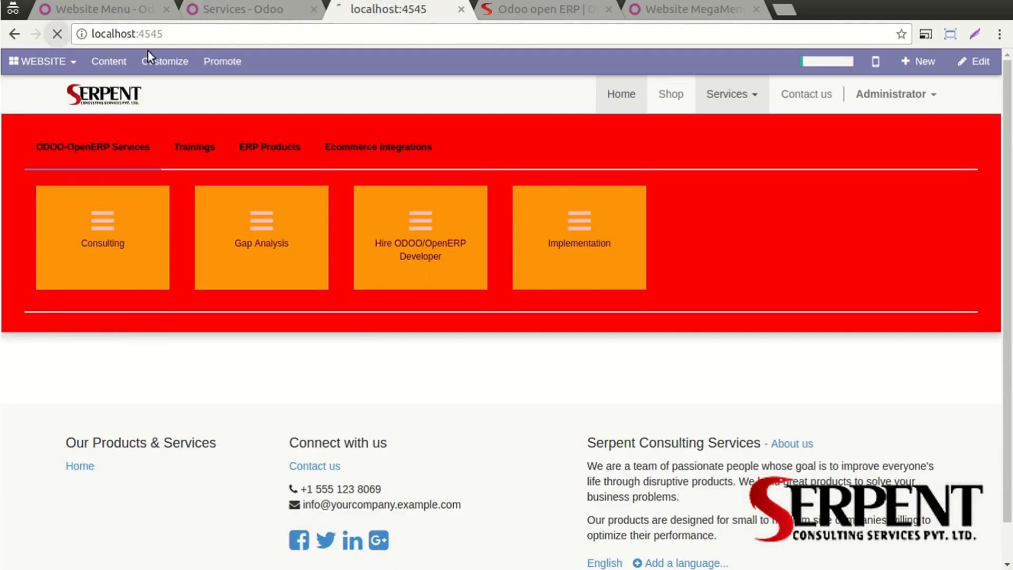
left_click(731, 96)
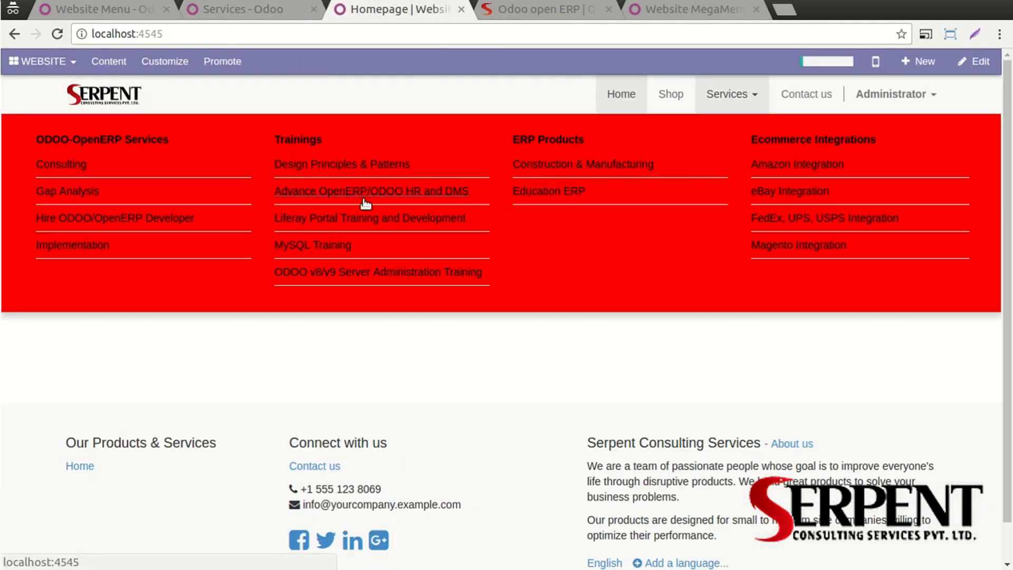
Set the Background Color of the Services menu record to white and save it.
left_click(267, 10)
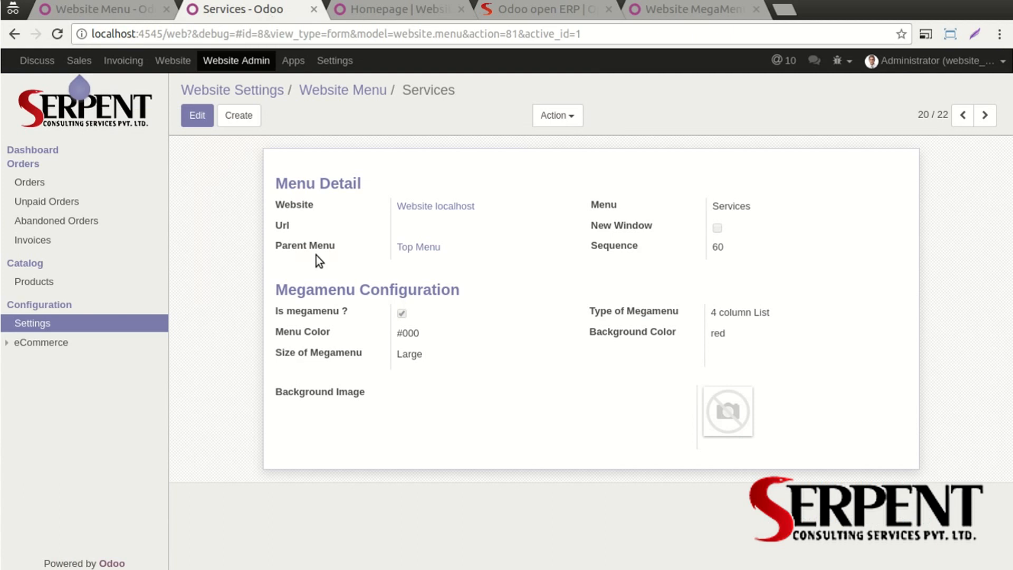
left_click(197, 115)
left_click(756, 357)
left_click_drag(756, 358, 704, 346)
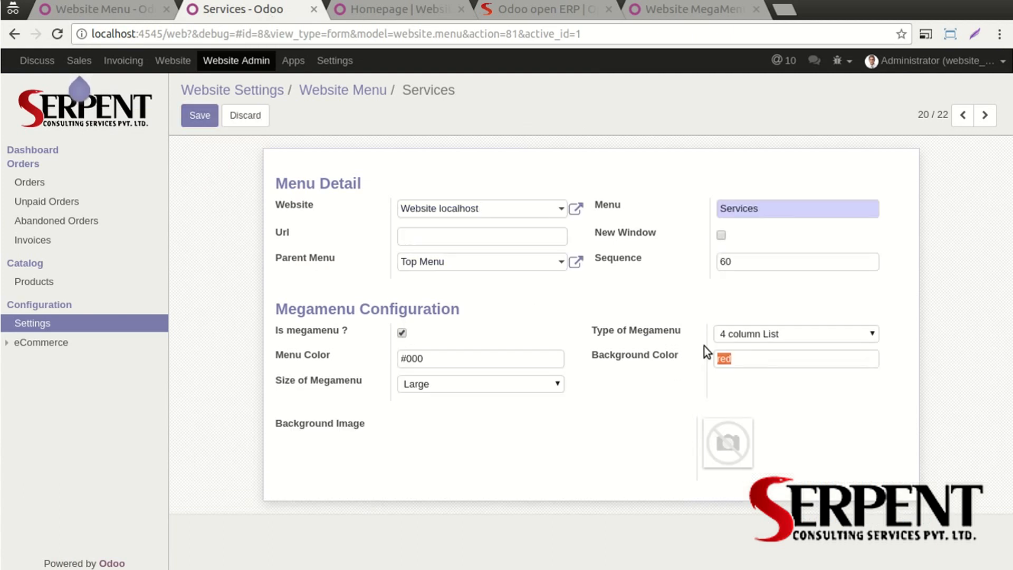
type("white")
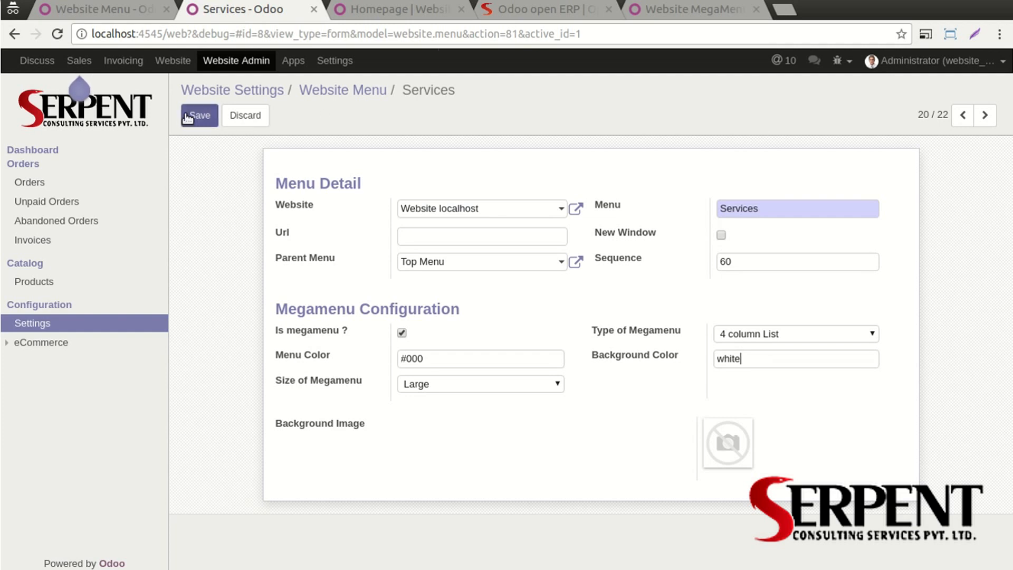
left_click(197, 115)
Reload the localhost homepage and open the Services mega menu to view the new background.
left_click(377, 4)
key("F5")
left_click(726, 95)
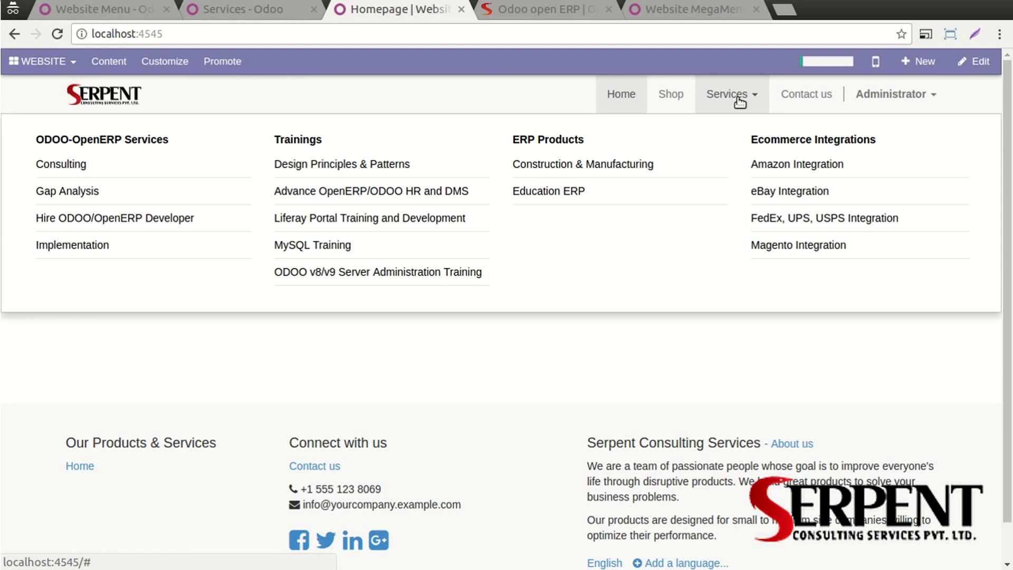
Review the Menu name of the Services record in edit mode, save the record, and return to the Website Menu list.
left_click(256, 9)
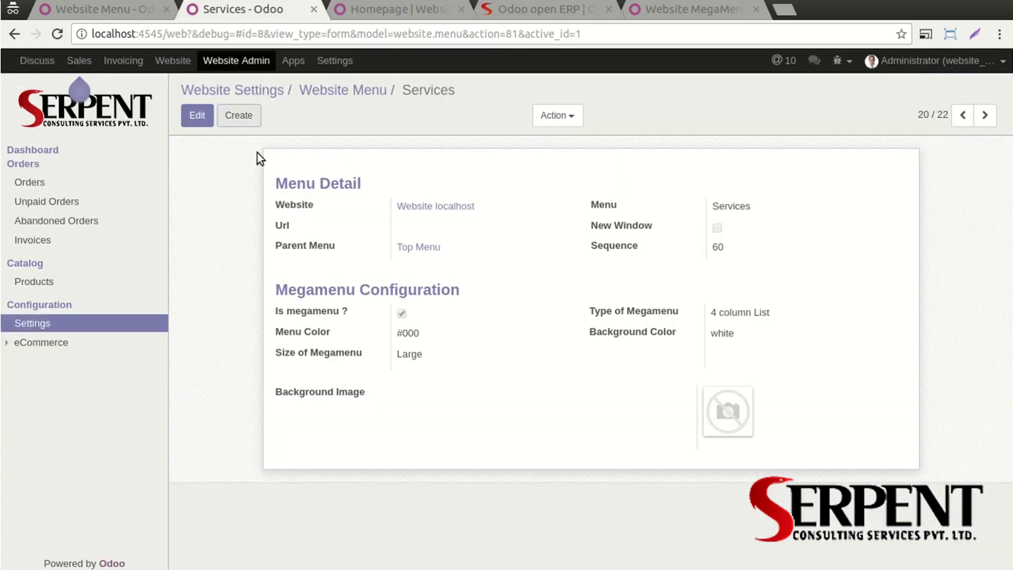
left_click(200, 117)
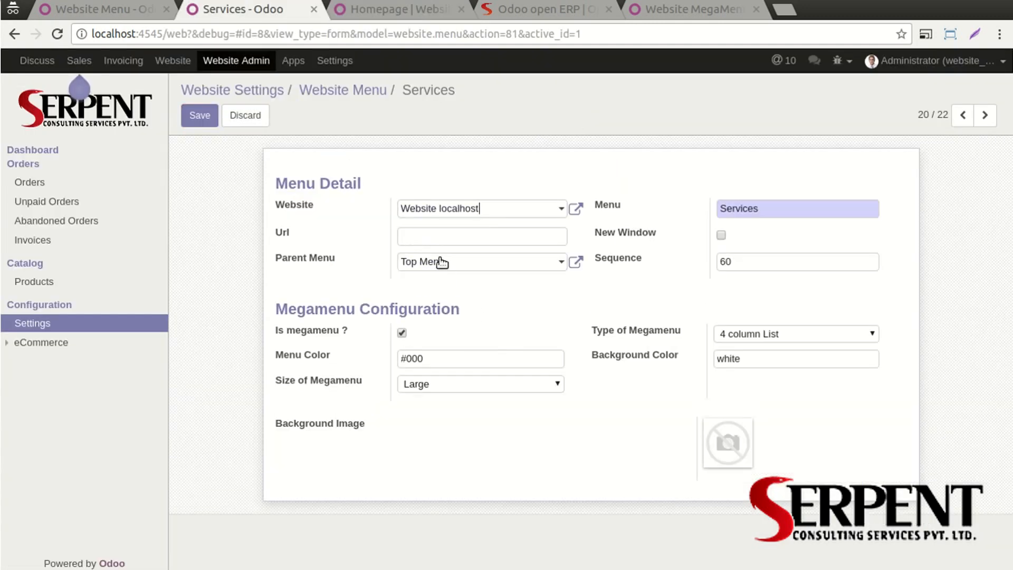
left_click(780, 208)
left_click_drag(702, 220, 705, 213)
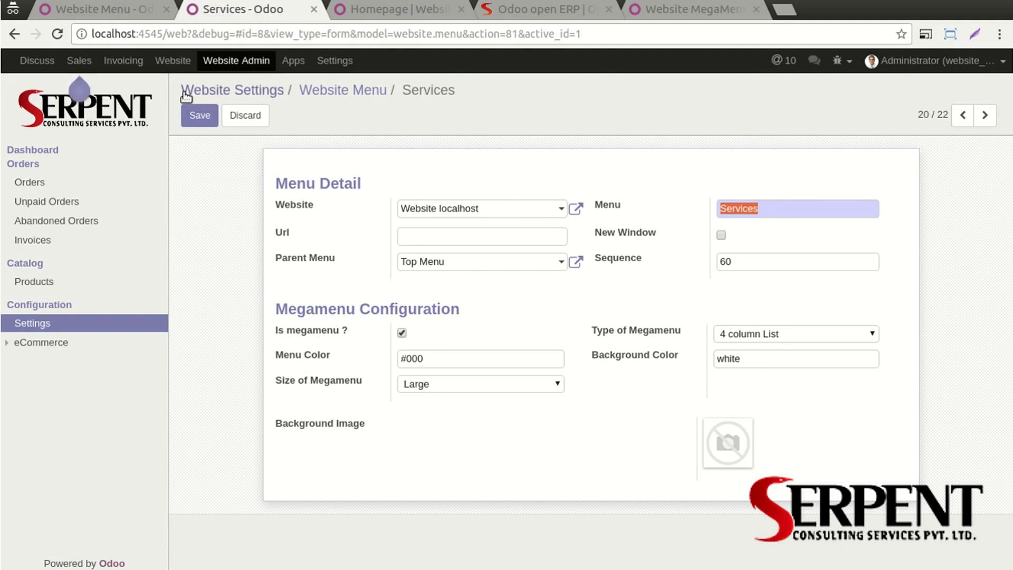
left_click(197, 115)
left_click(351, 95)
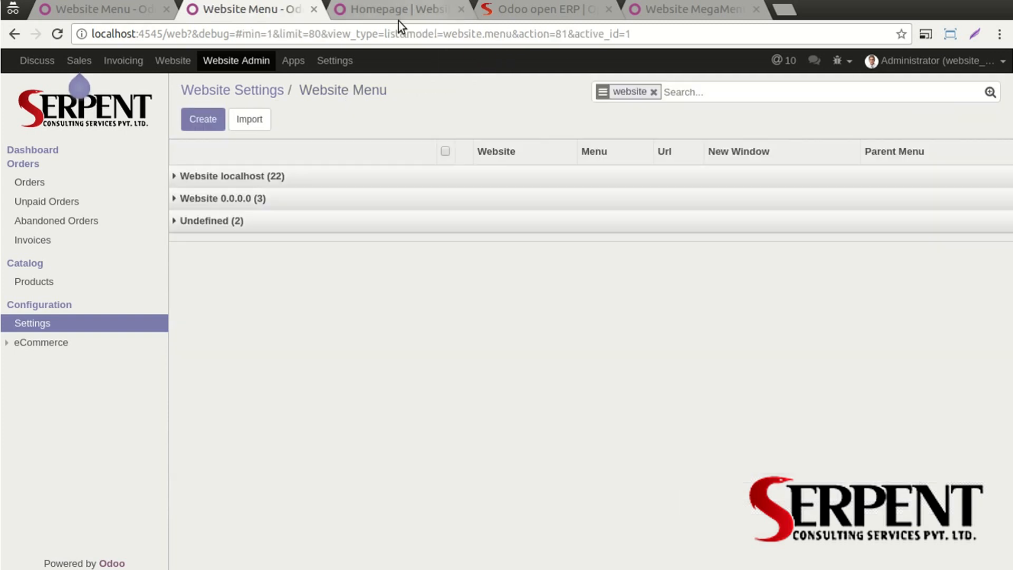
Examine the four column headings of the Services mega menu on the homepage, from ODOO-OpenERP Services to Ecommerce Integrations.
left_click(397, 11)
left_click_drag(34, 139, 179, 142)
left_click_drag(270, 140, 338, 142)
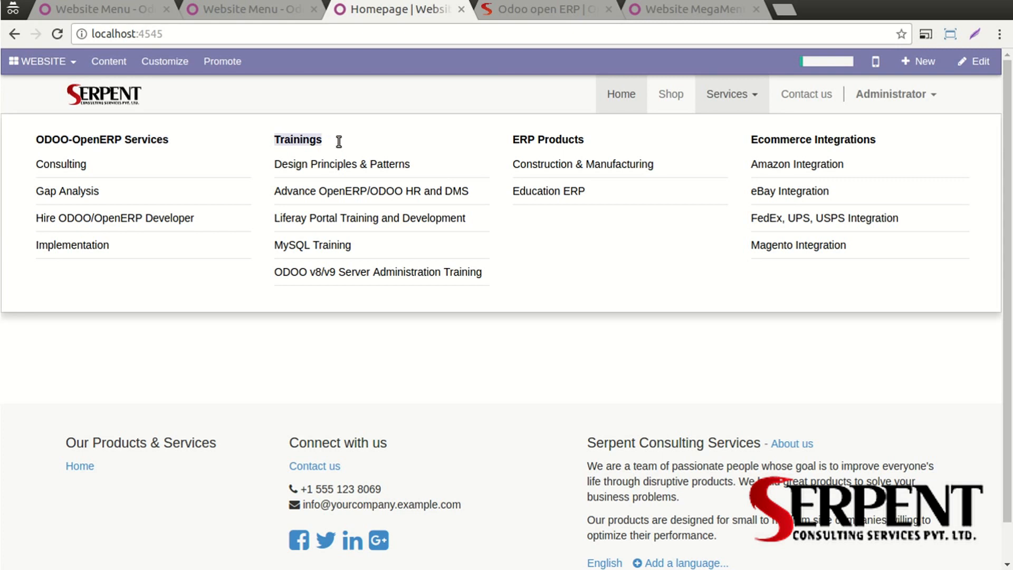
left_click_drag(503, 140, 913, 143)
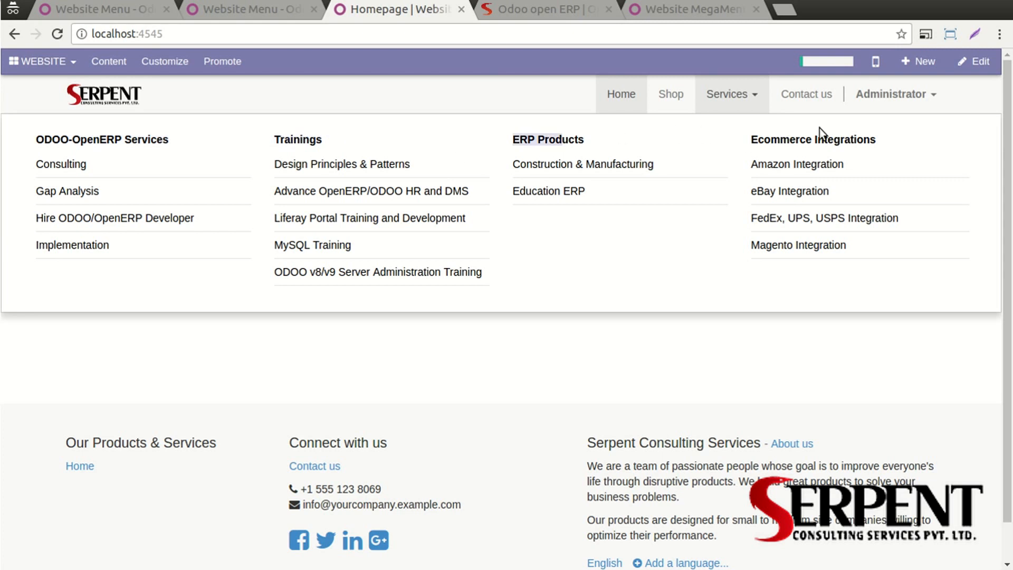
left_click_drag(42, 141, 183, 150)
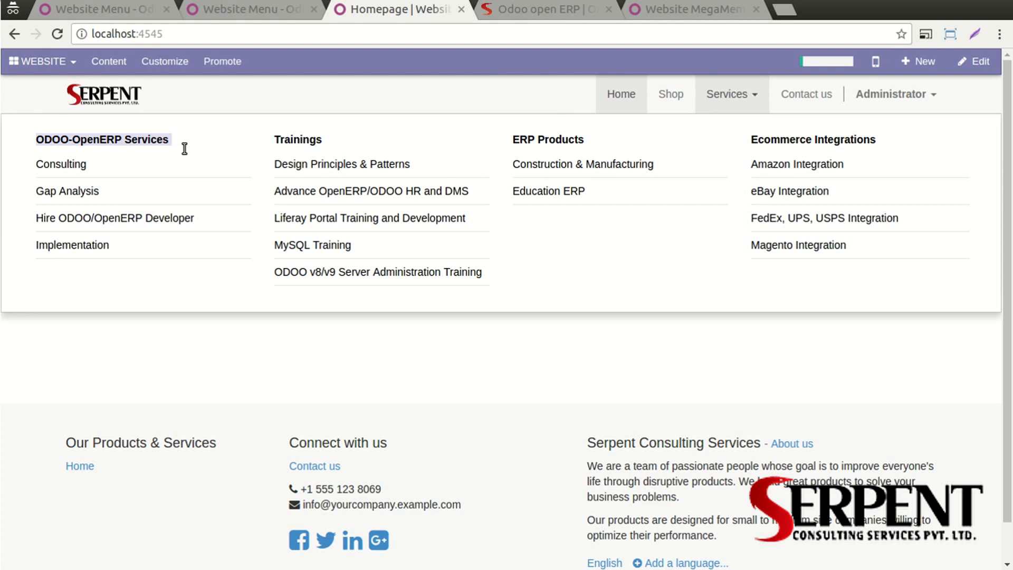
left_click(300, 146)
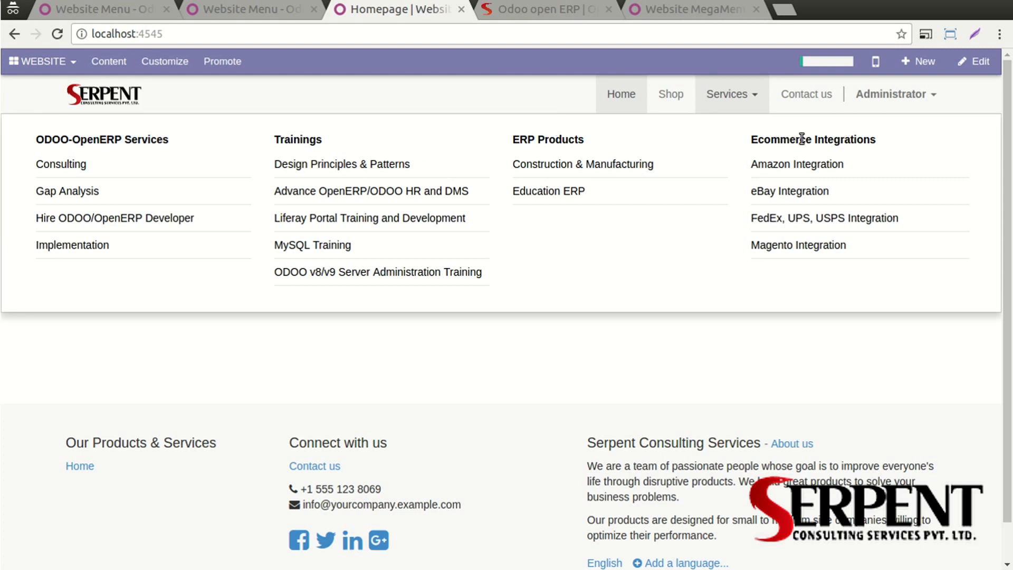
Expand the Website localhost group in the Website Menu list and compare its Parent Menu entries with the Services mega menu on the homepage.
left_click(268, 13)
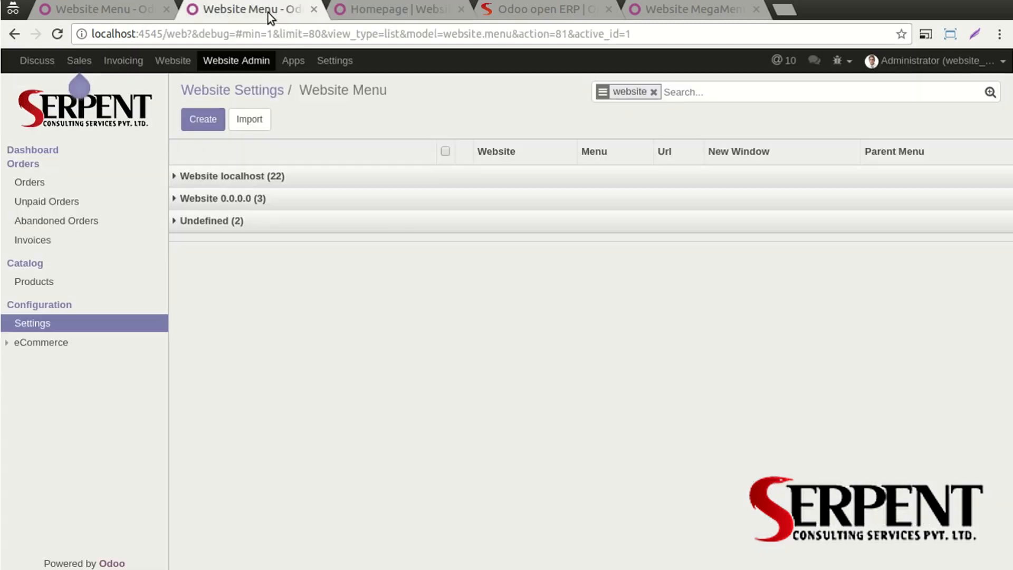
left_click(274, 175)
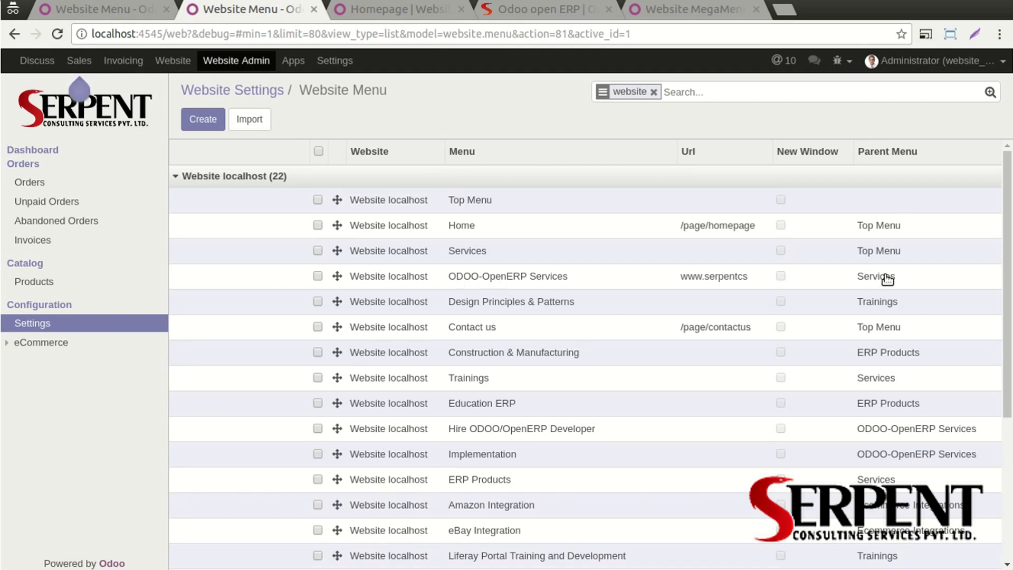
scroll(880, 252, "down", 3)
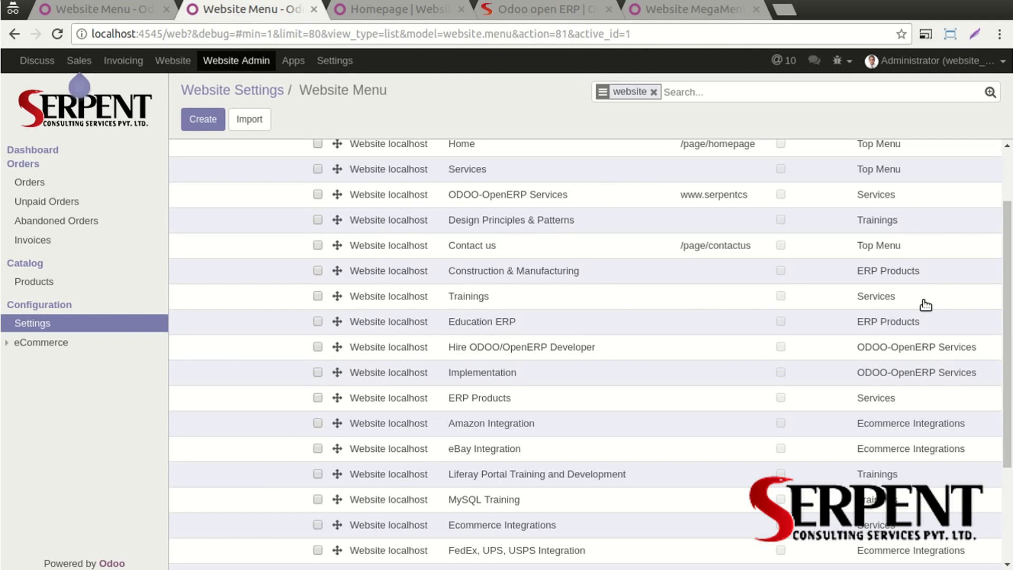
scroll(496, 316, "down", 3)
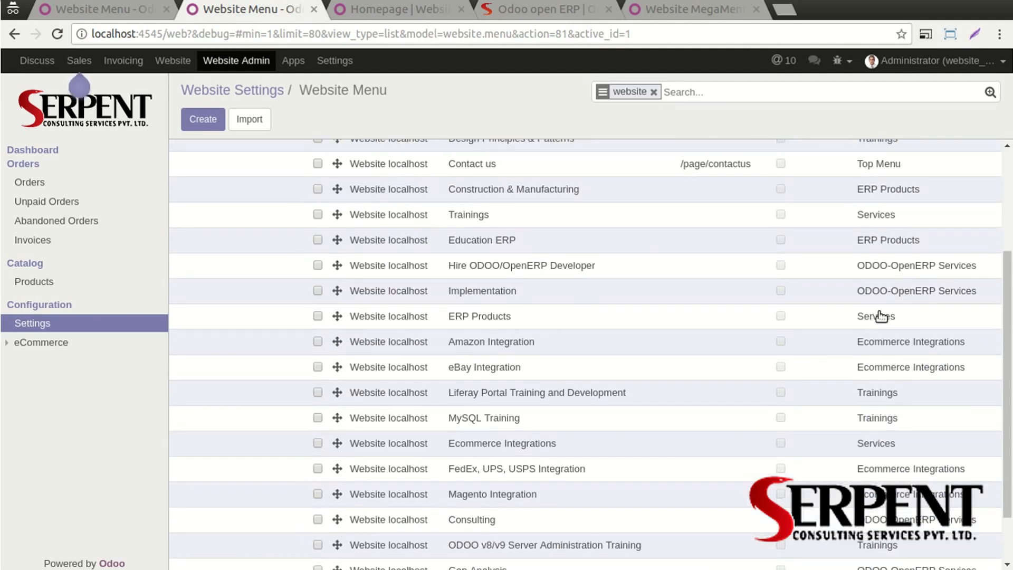
left_click(347, 11)
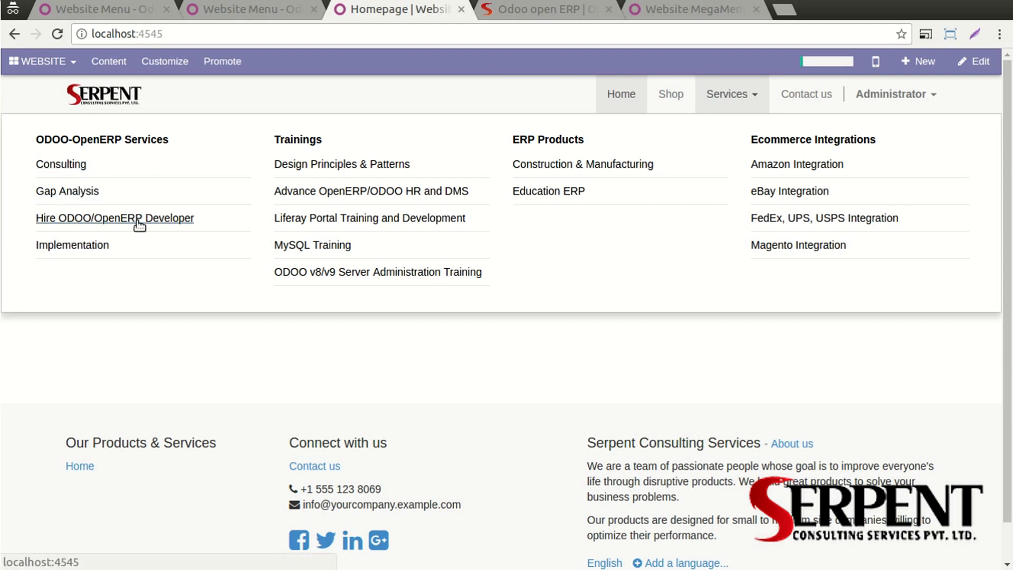
left_click(246, 11)
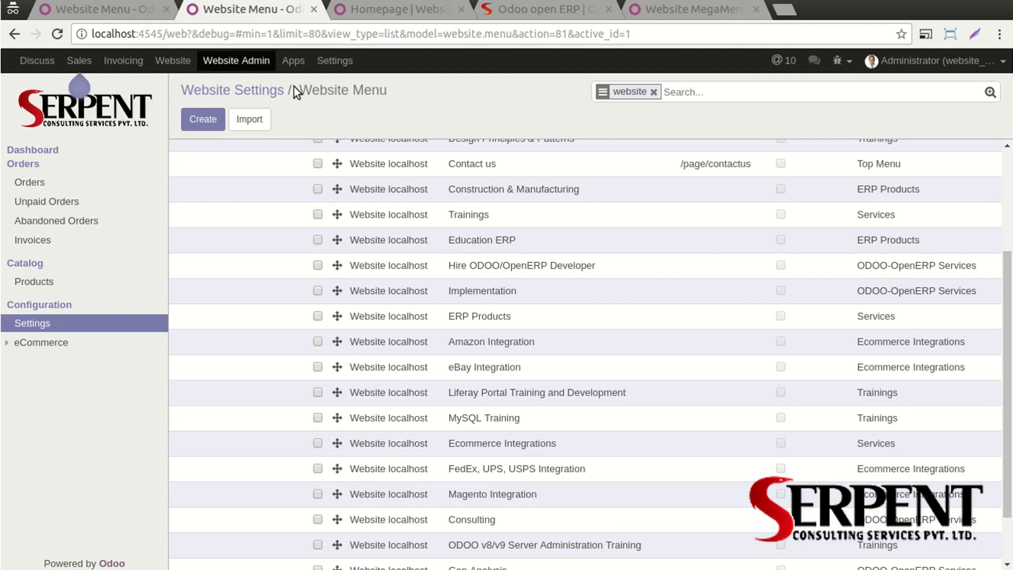
left_click(375, 10)
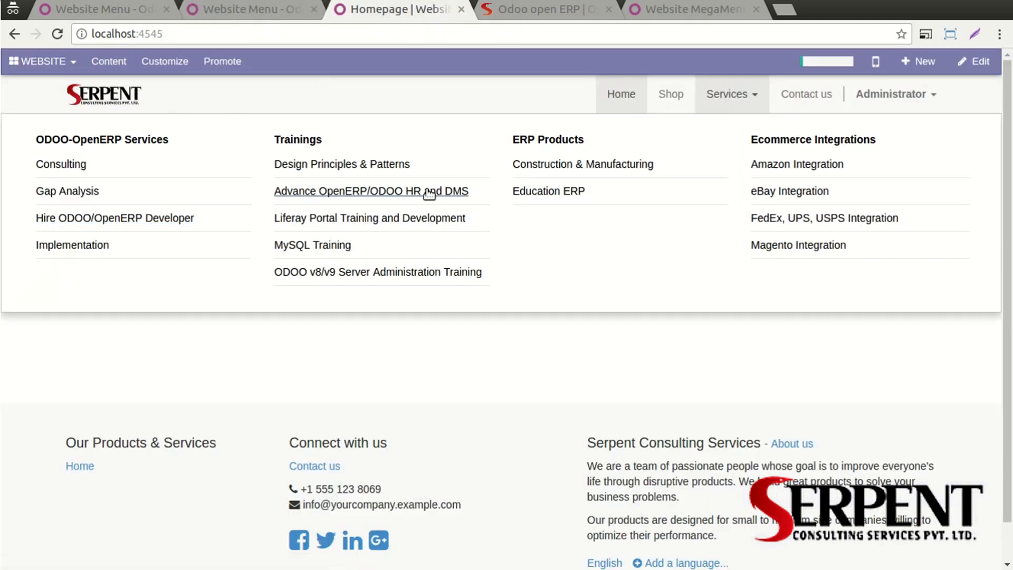
left_click(235, 11)
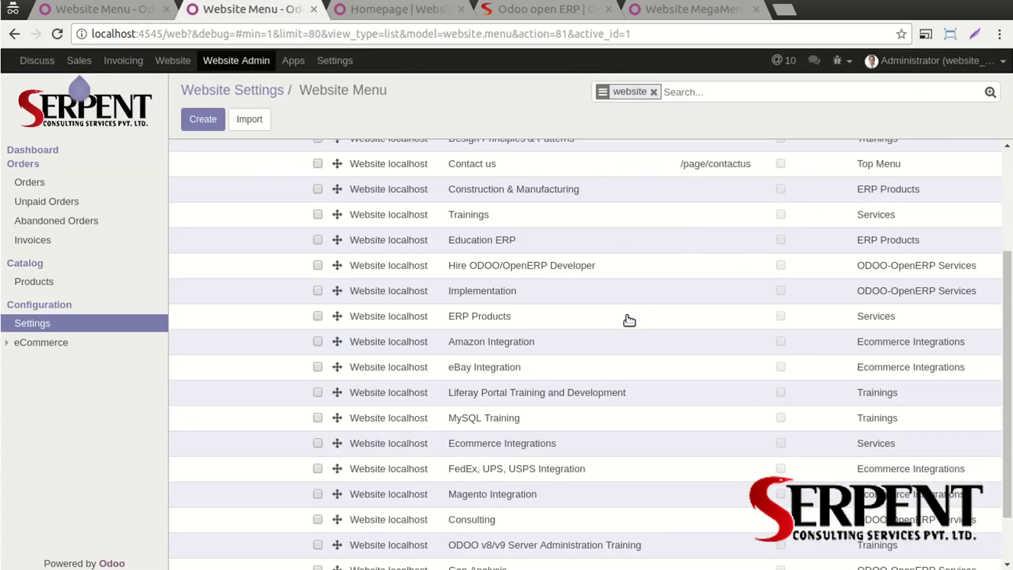
Open the Education ERP menu record for editing, review its megamenu fields, and go back to the Website Menu list.
scroll(702, 246, "up", 2)
left_click(576, 288)
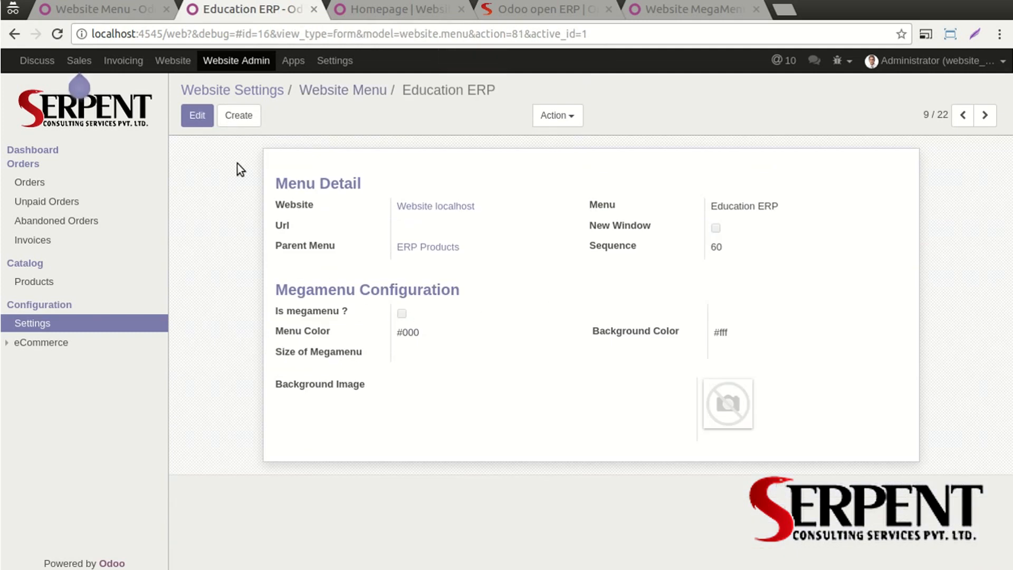
left_click(197, 115)
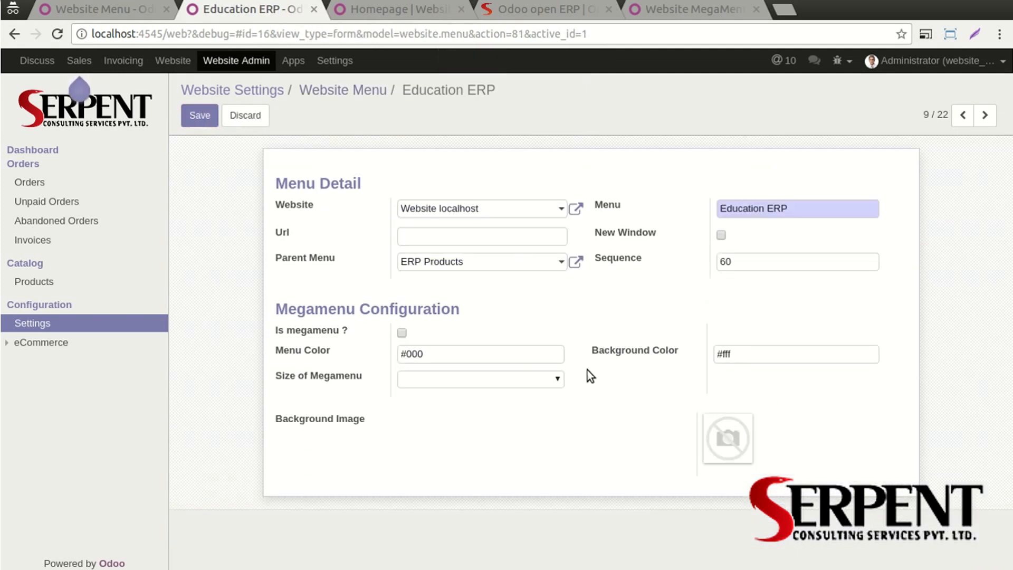
left_click_drag(411, 347, 386, 348)
left_click(364, 91)
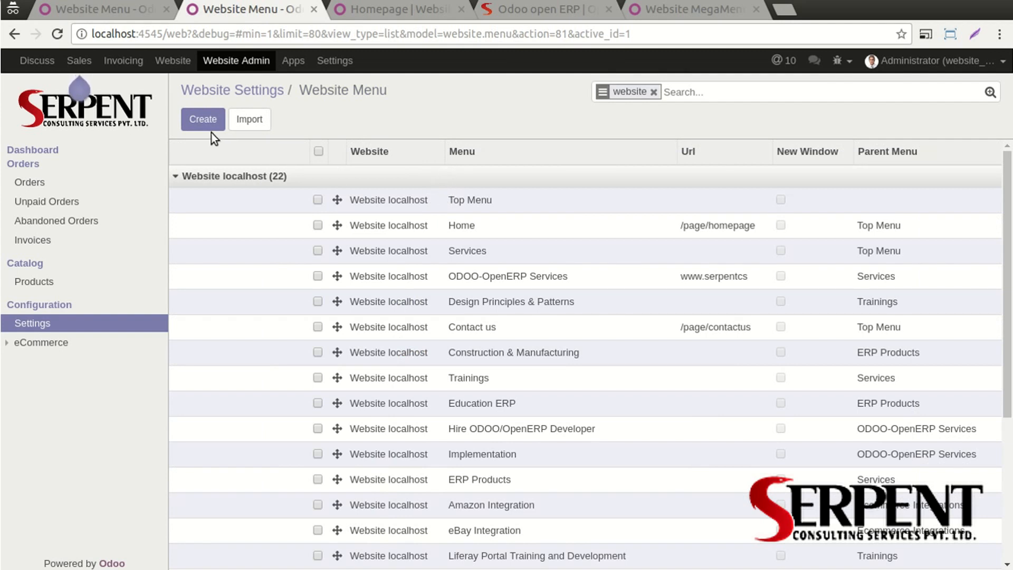
left_click(410, 16)
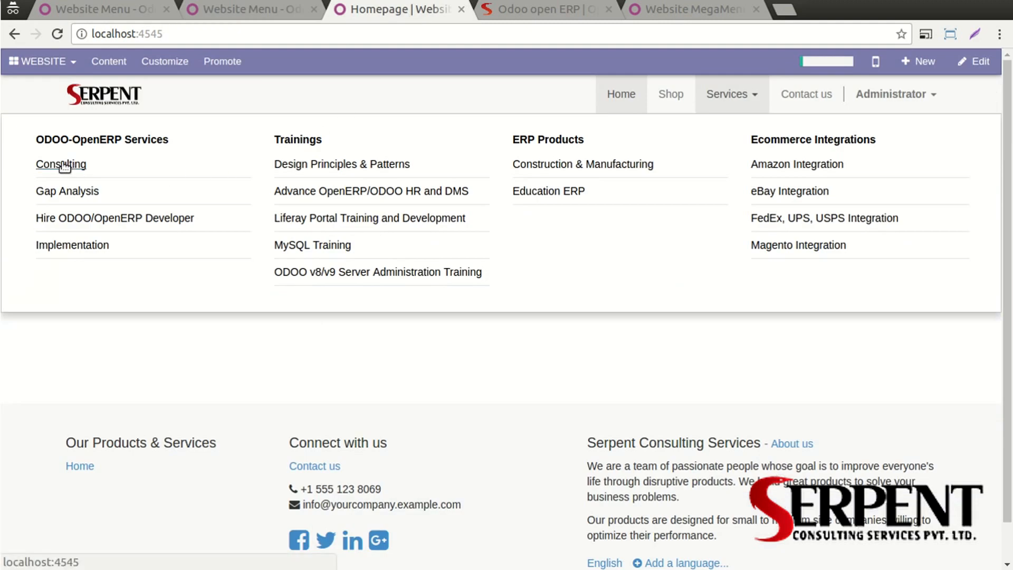
left_click(514, 17)
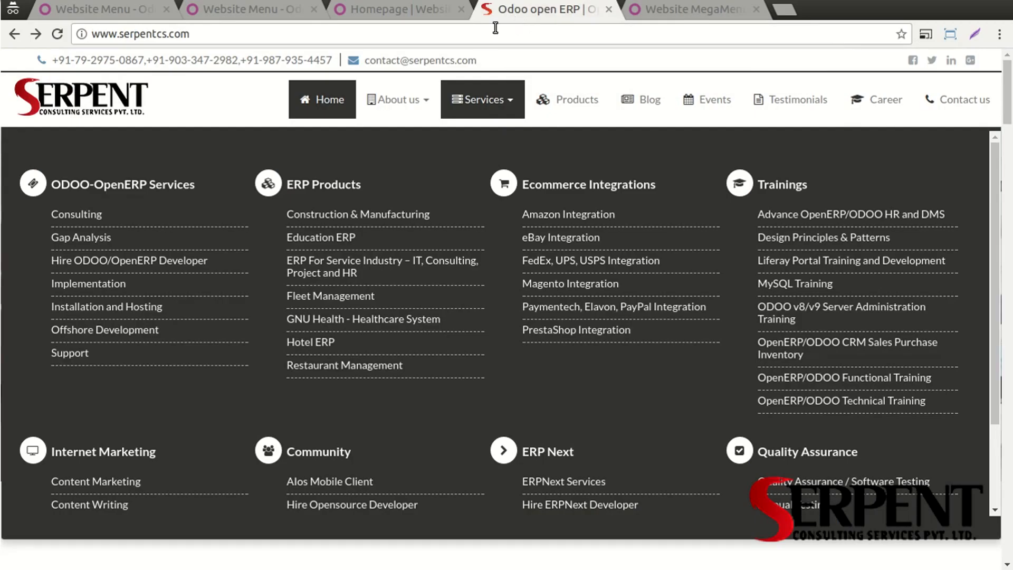
right_click(66, 213)
left_click(105, 310)
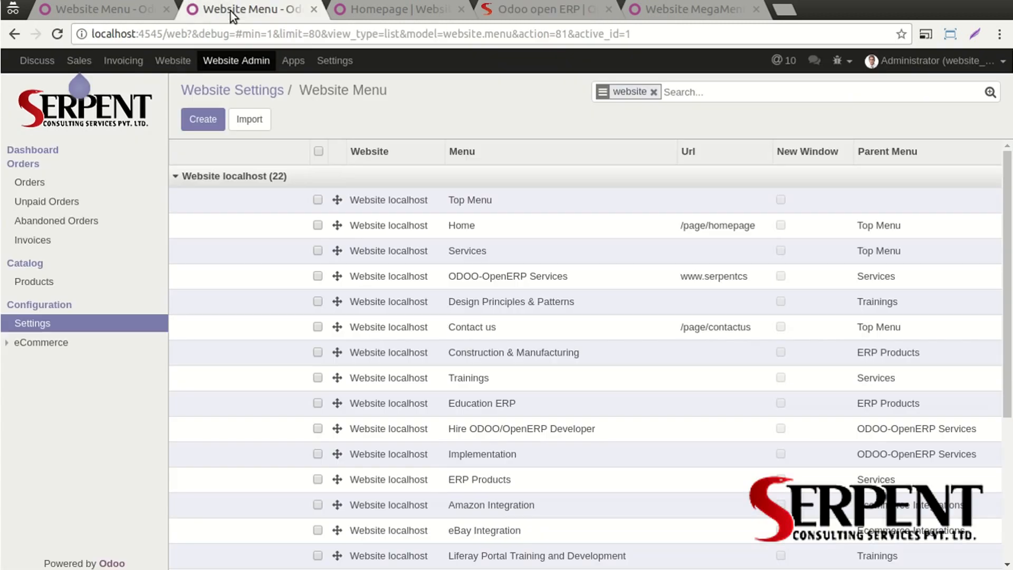
left_click(233, 11)
scroll(514, 264, "down", 2)
scroll(481, 261, "down", 2)
scroll(478, 259, "down", 1)
left_click(473, 463)
left_click(198, 115)
left_click(420, 235)
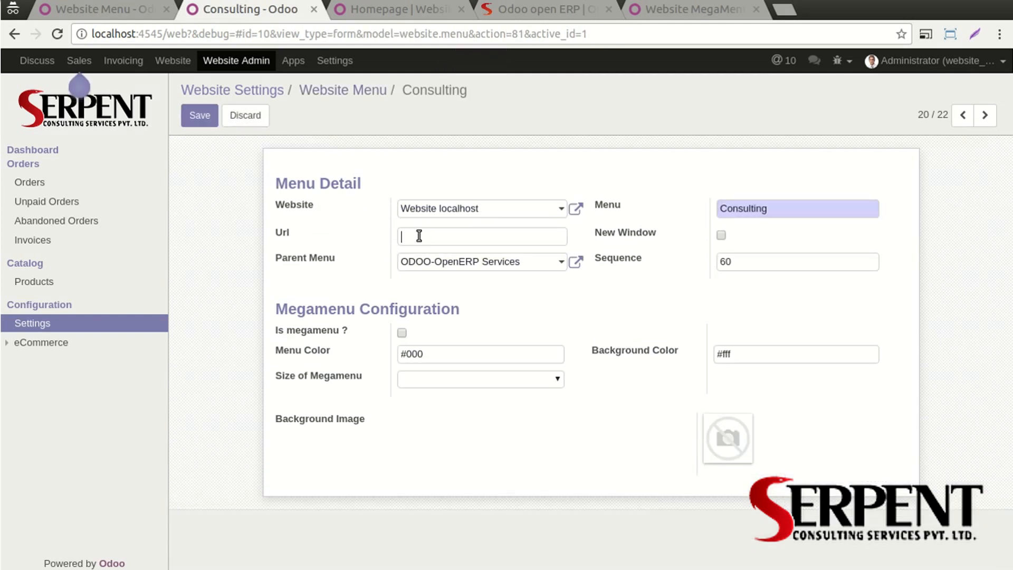
key("ctrl+v")
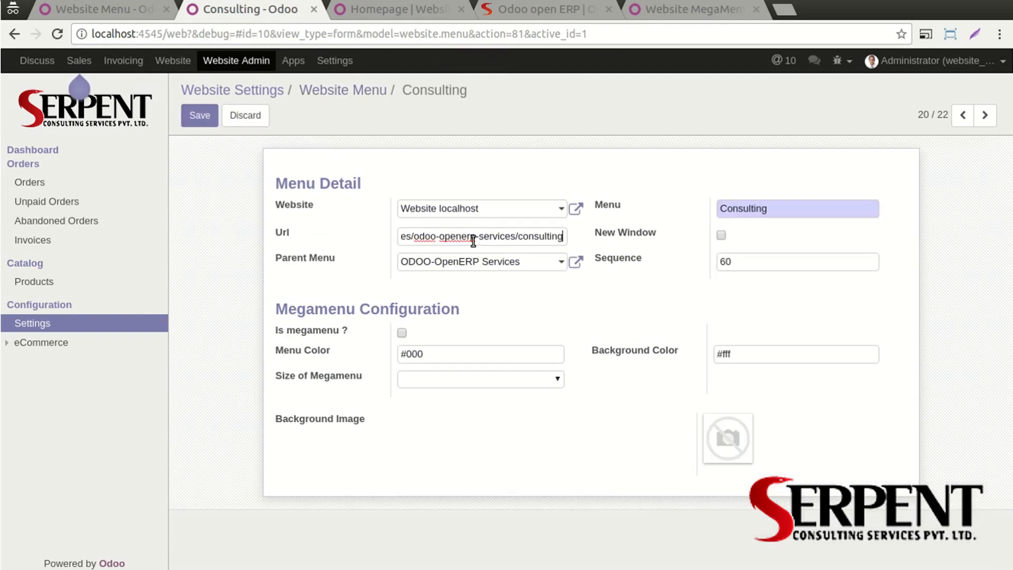
key("Home")
left_click(200, 115)
Reload the localhost homepage and open the Consulting link of the Services mega menu in a new browser tab.
left_click(379, 9)
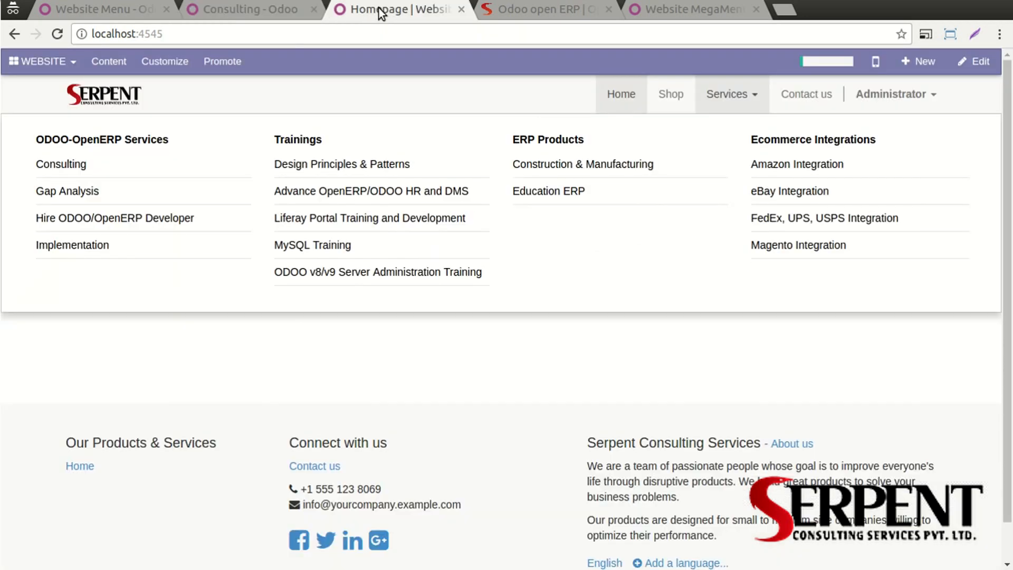
key("F5")
left_click(712, 103)
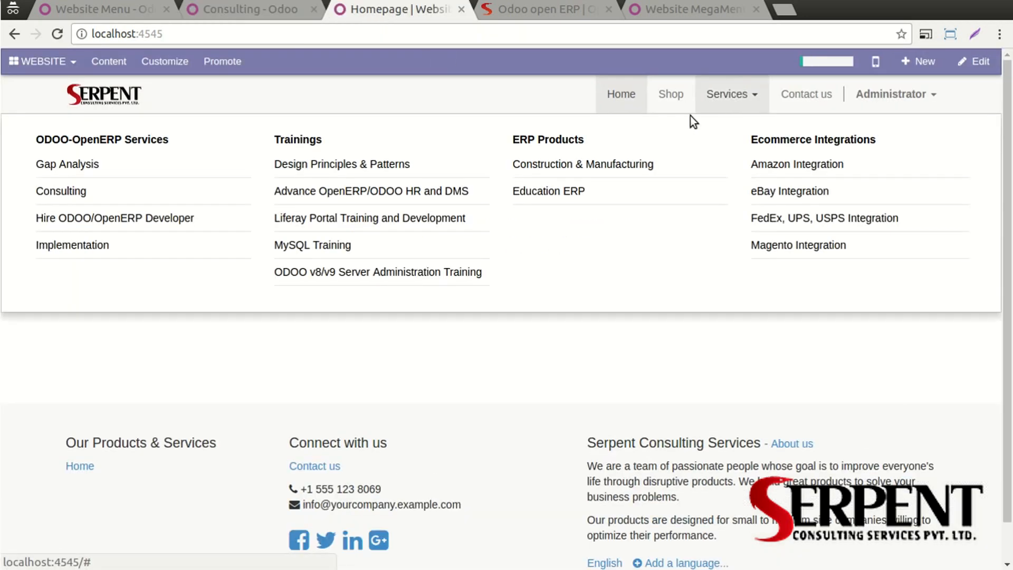
right_click(62, 191)
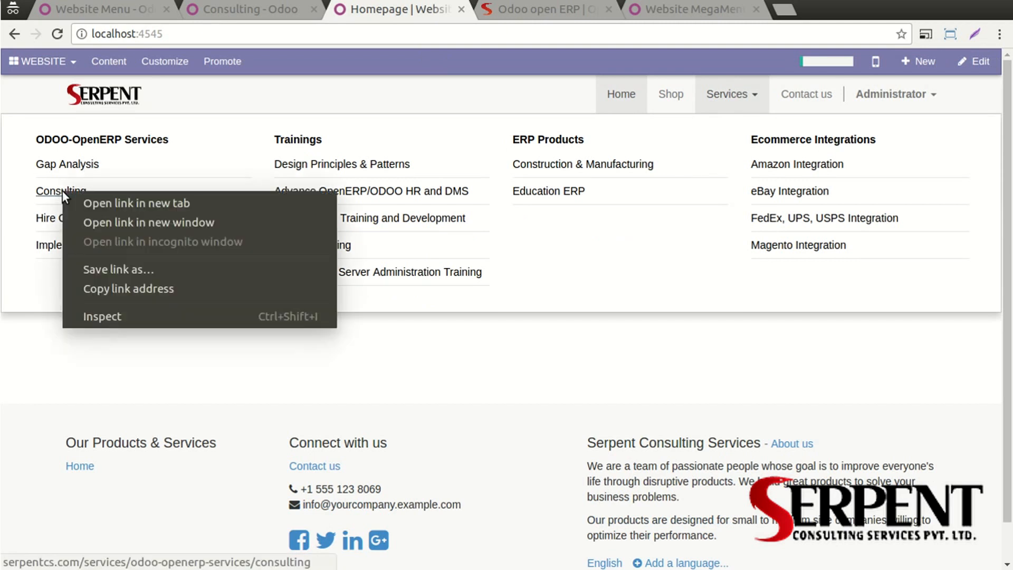
left_click(93, 206)
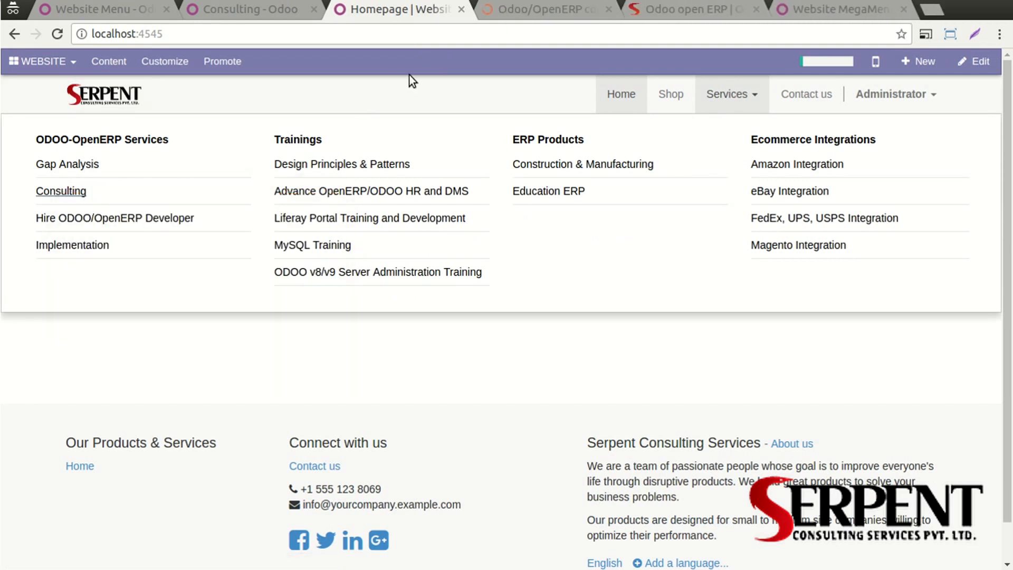
Examine the Our Consulting Services page opened from the Consulting menu link.
left_click(515, 8)
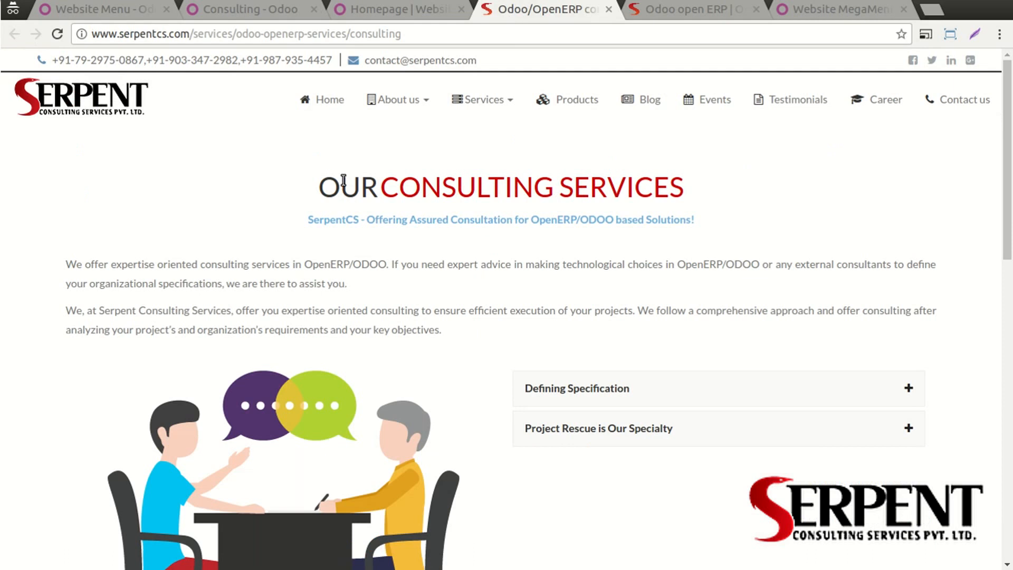
scroll(342, 180, "down", 4)
scroll(342, 180, "up", 4)
scroll(343, 176, "down", 5)
scroll(343, 176, "up", 5)
left_click(374, 19)
left_click(256, 11)
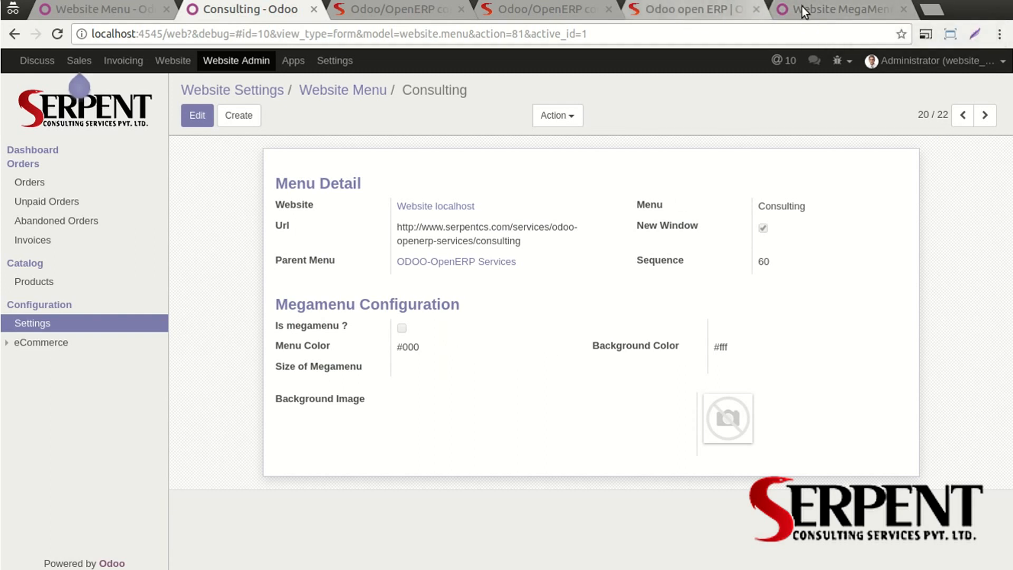
left_click(822, 4)
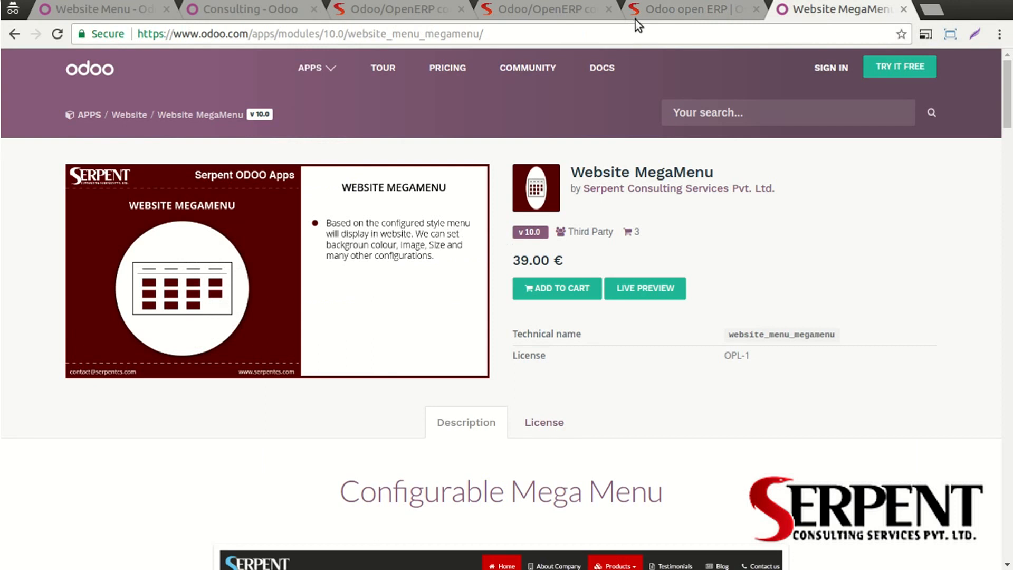
left_click(560, 11)
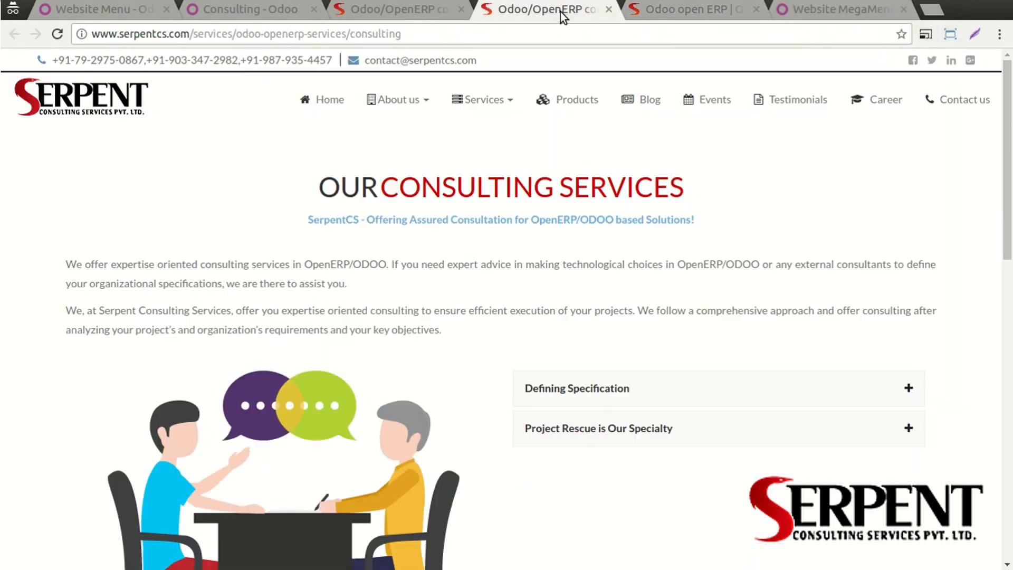
left_click(343, 99)
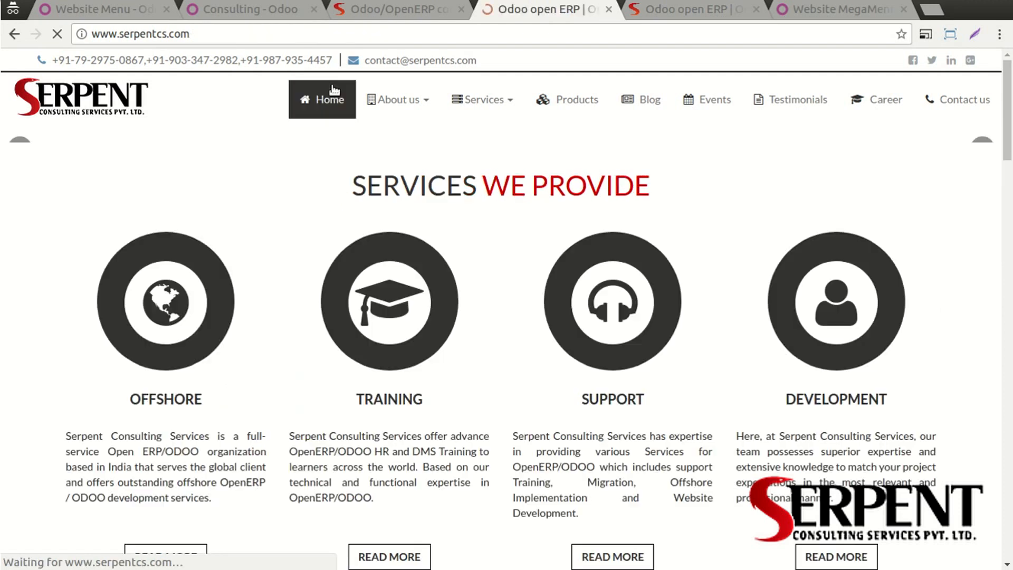